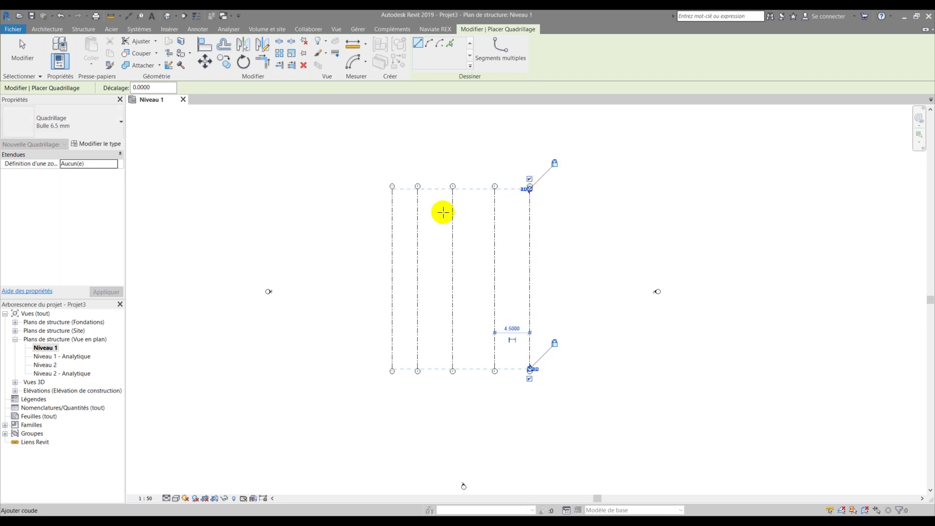
Draw a horizontal grid line across the five vertical grid lines, a little below their upper ends
click(359, 218)
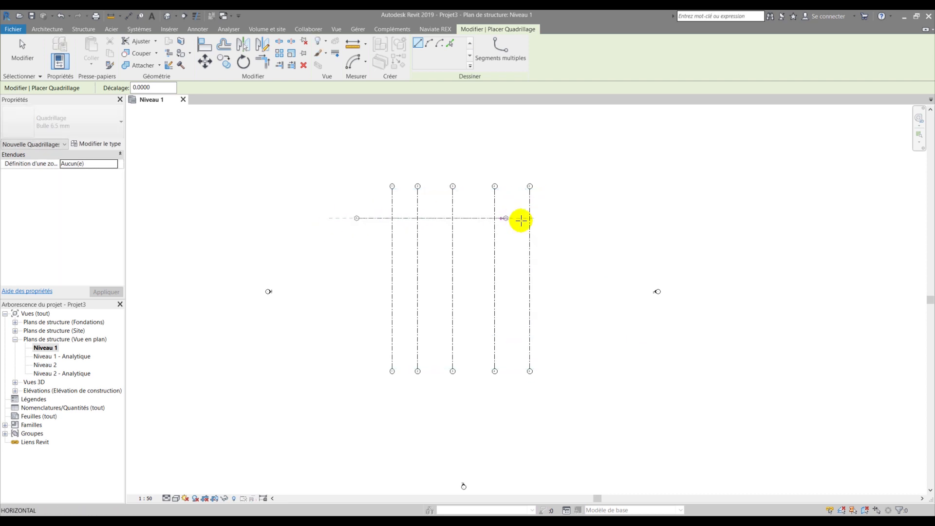
click(564, 219)
scroll(363, 215, up, 2)
key(Escape)
Rename the horizontal grid line as A
scroll(361, 217, up, 3)
click(358, 229)
click(358, 230)
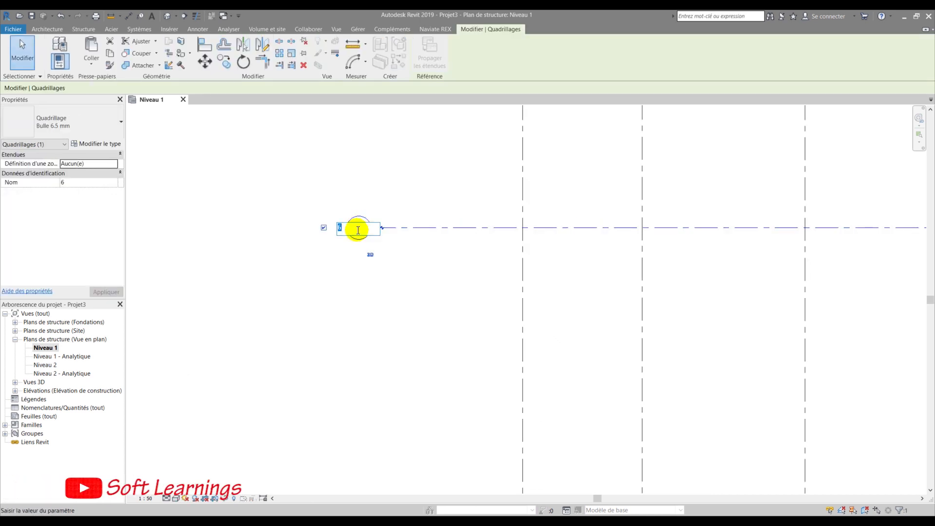
text(A)
key(Return)
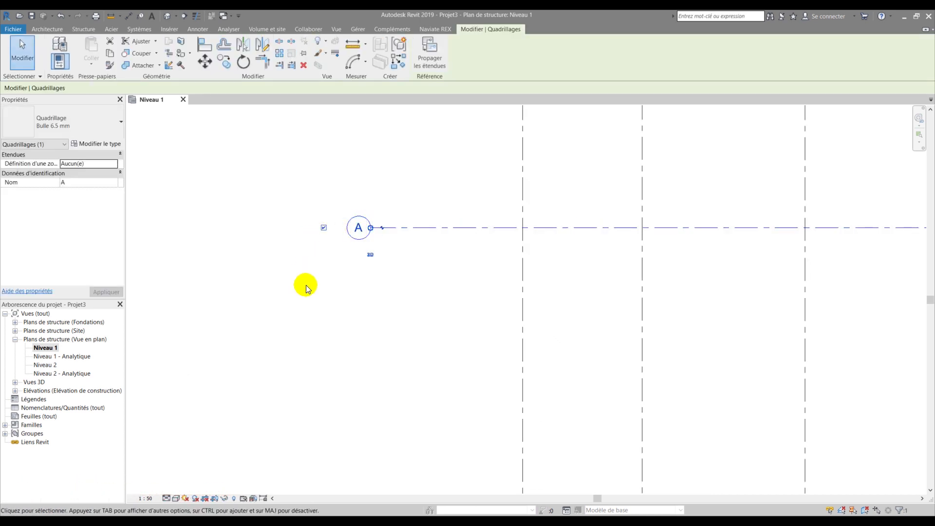
key(Escape)
scroll(323, 244, down, 3)
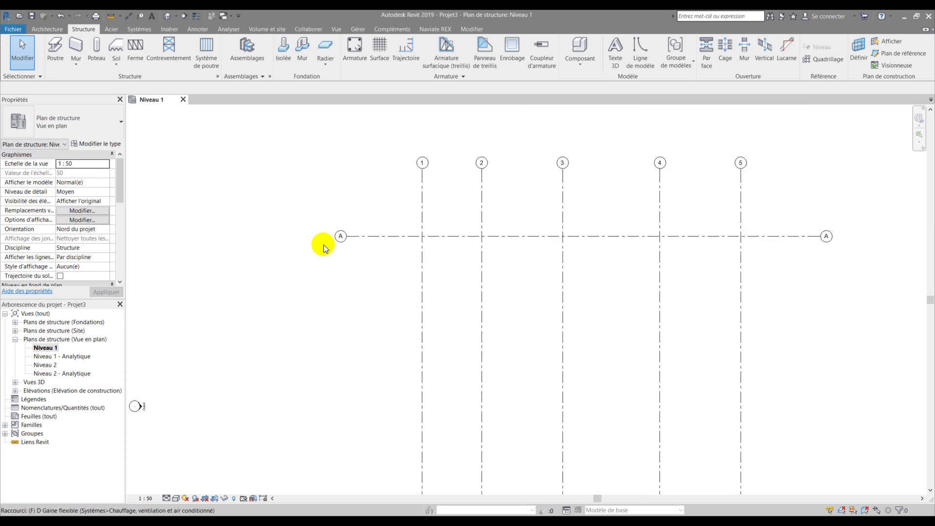
Draw two horizontal grid lines aligned with the ends of grid A, about 4.3 m below it and another 3.7 m lower
key(g)
key(r)
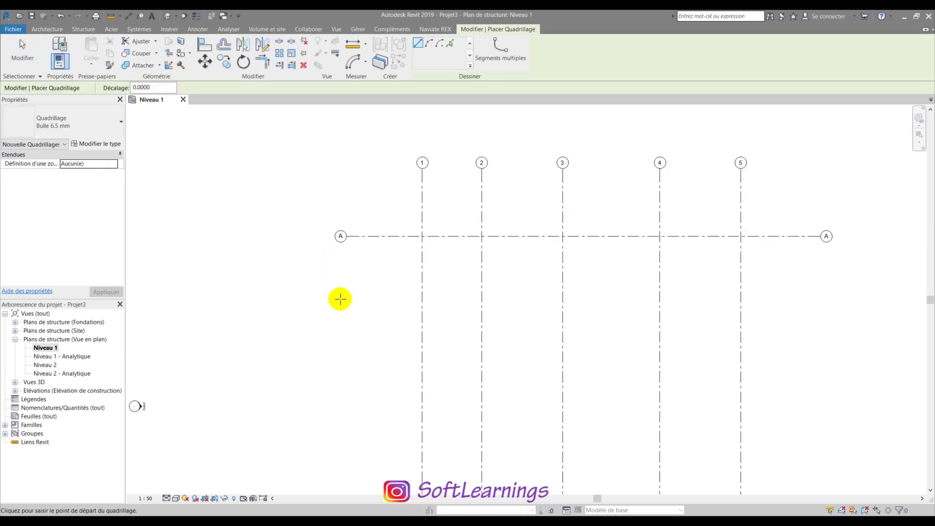
click(823, 313)
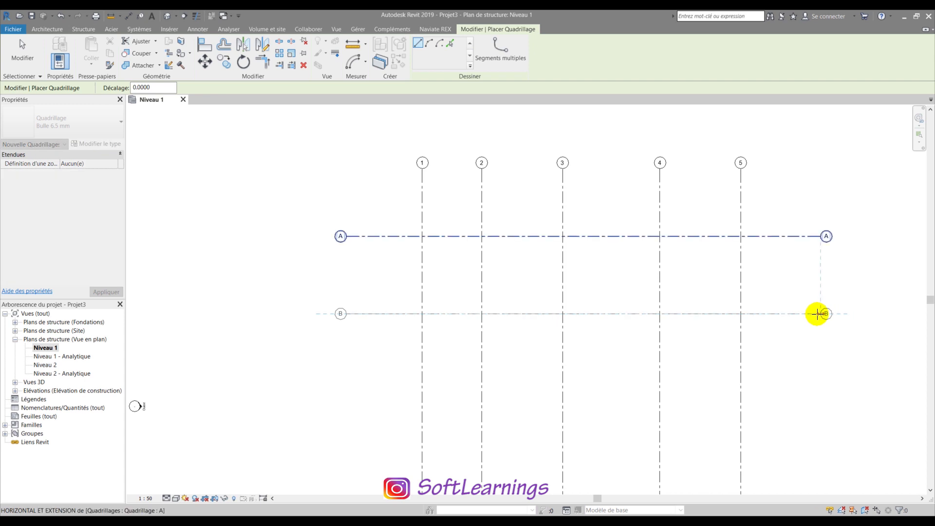
scroll(606, 237, down, 2)
scroll(508, 360, up, 1)
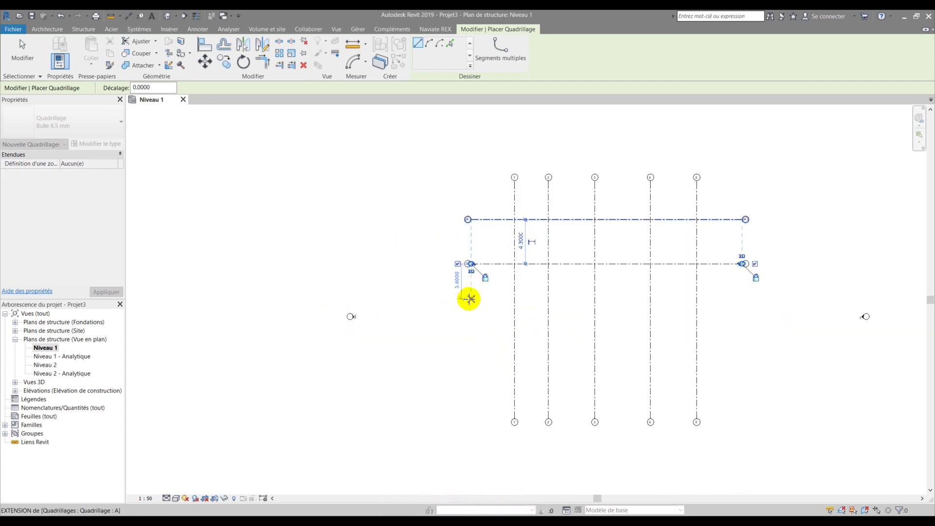
click(468, 302)
click(745, 301)
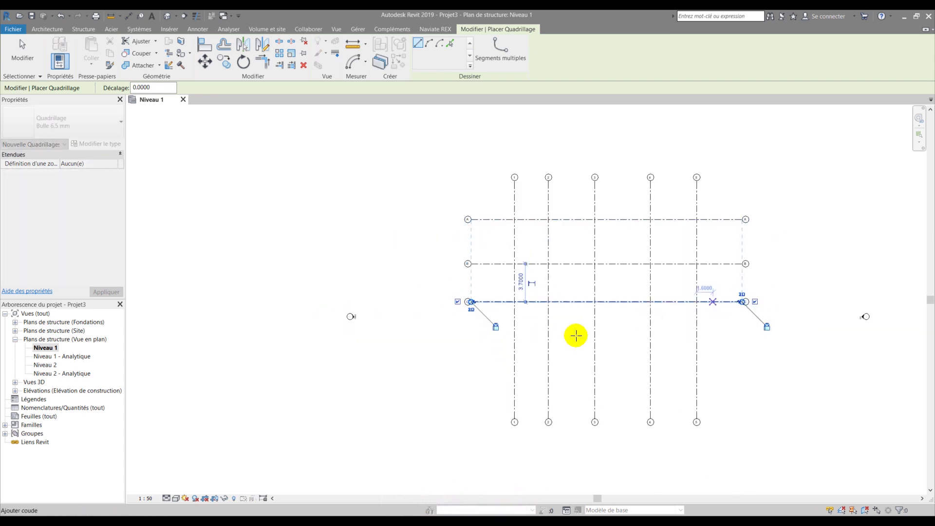
Draw two more horizontal grid lines below grid C, running the same length as the others
click(468, 359)
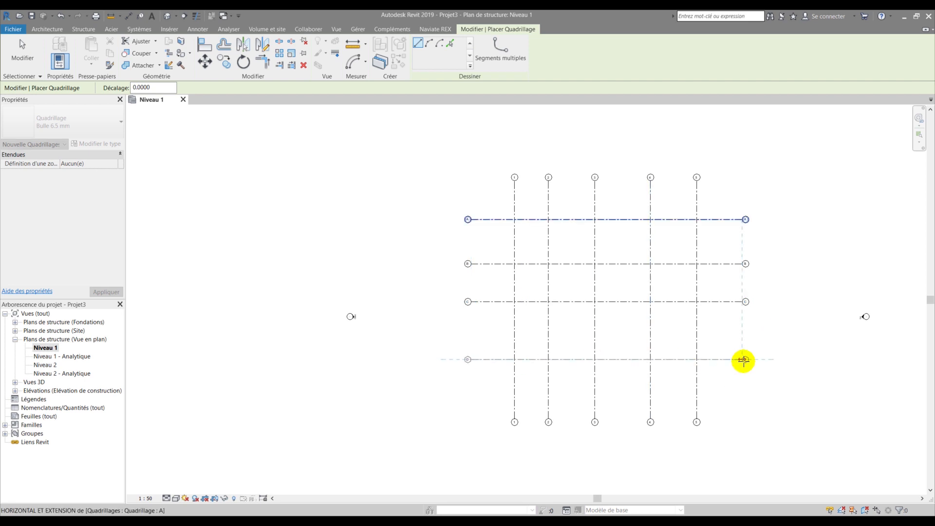
click(742, 359)
click(470, 402)
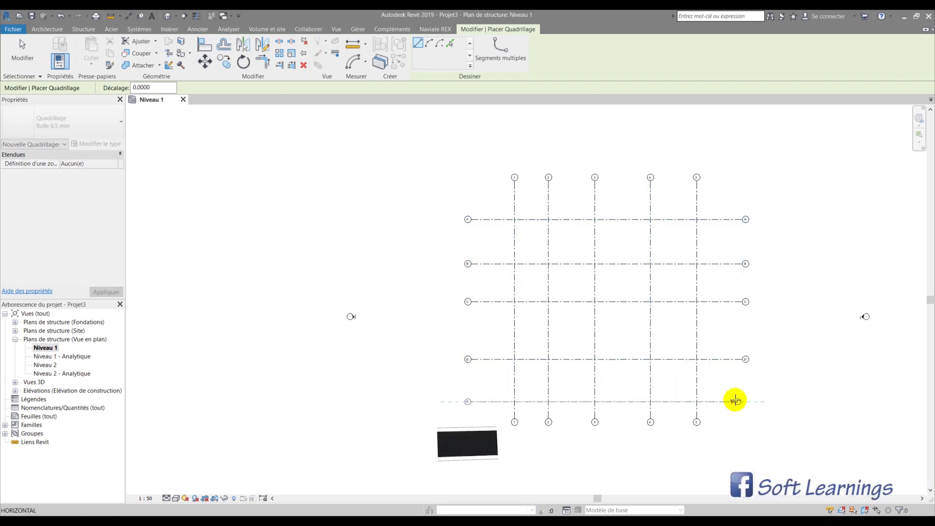
click(740, 402)
key(Escape)
key(Escape)
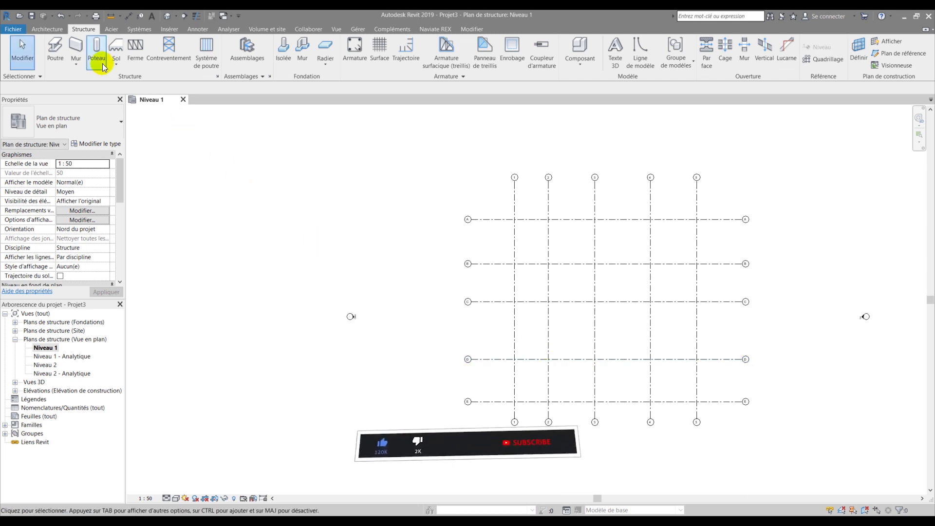
Draw a closed Générique - 200 mm structural wall outline through grid intersections E1, C1, C2, A2, A4, B4, B5, E5 and back to E1
click(77, 46)
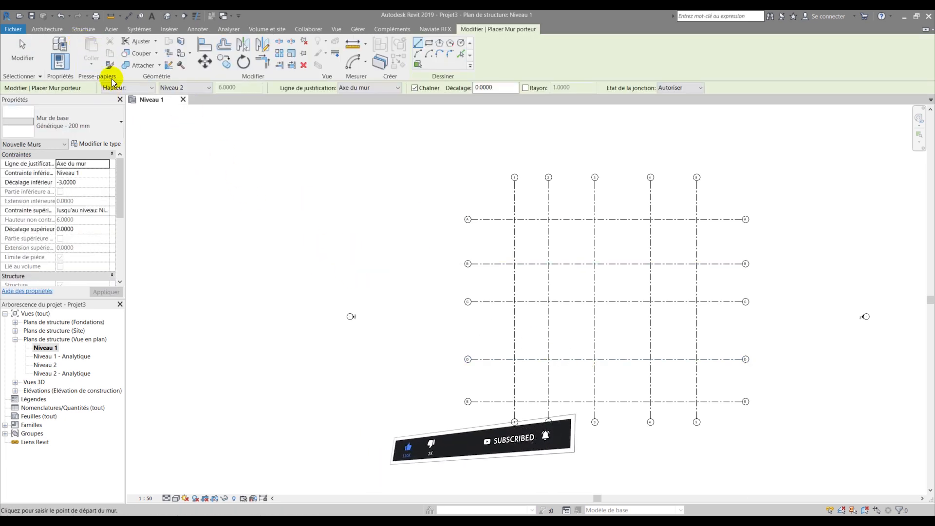
scroll(543, 351, up, 2)
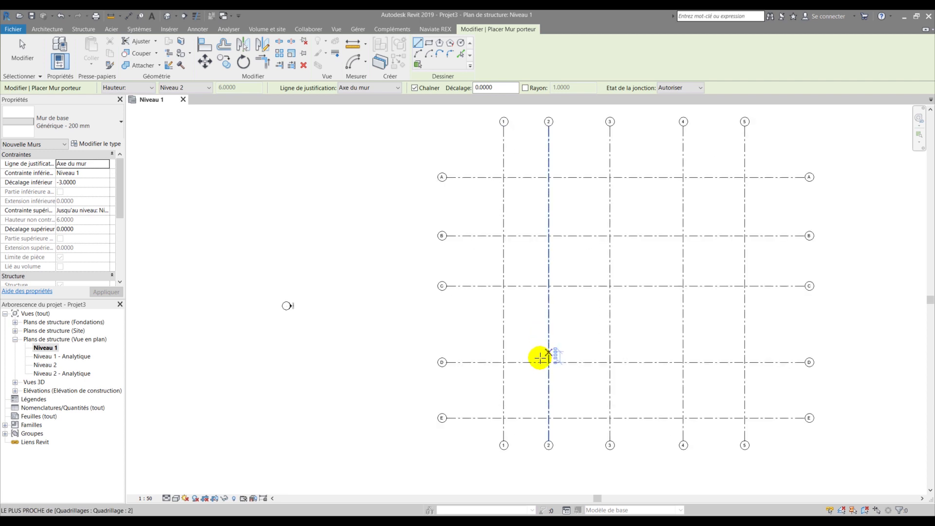
click(503, 419)
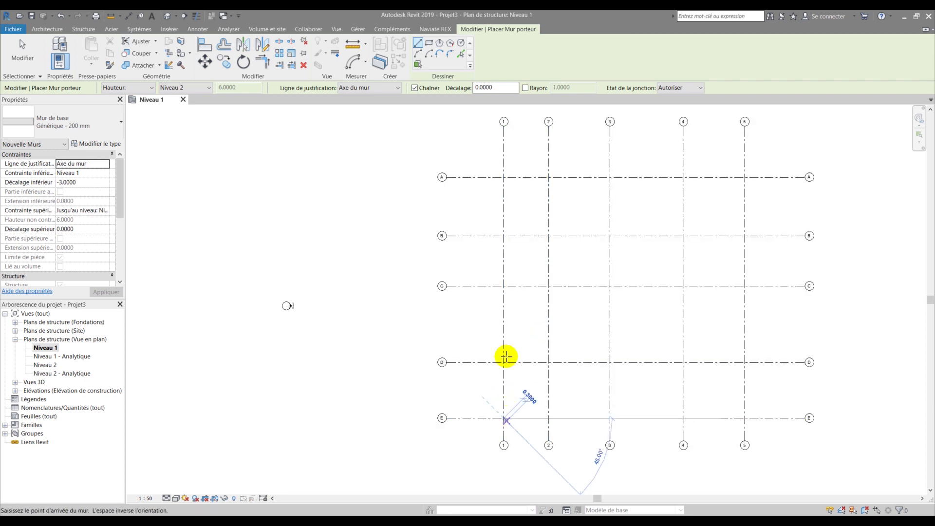
click(504, 286)
click(548, 286)
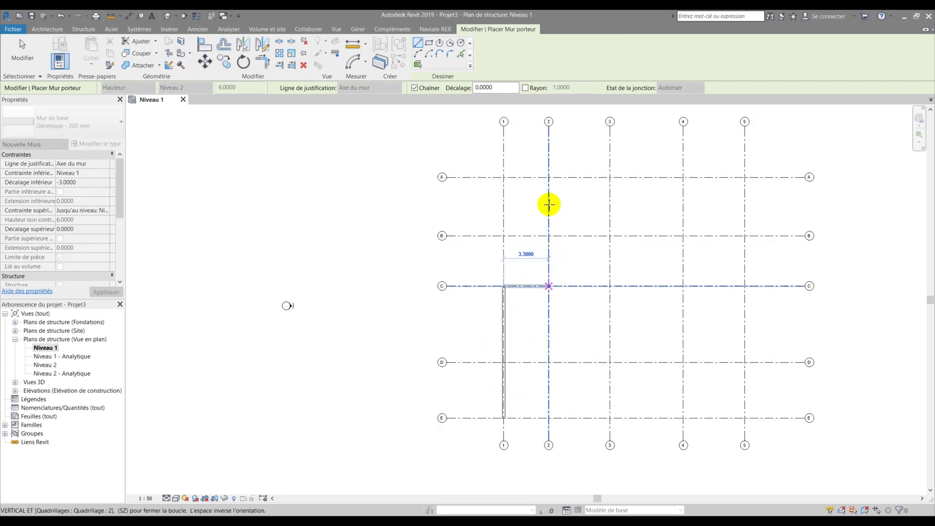
click(548, 177)
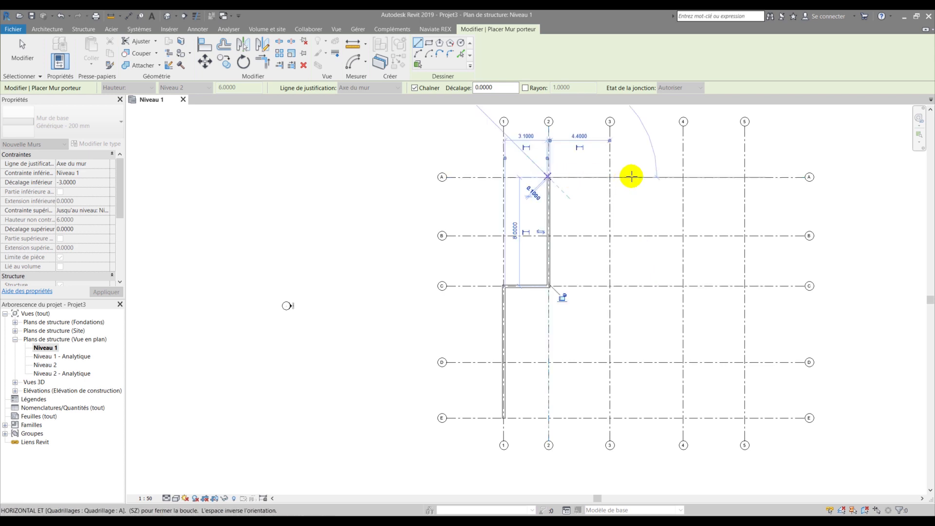
click(682, 177)
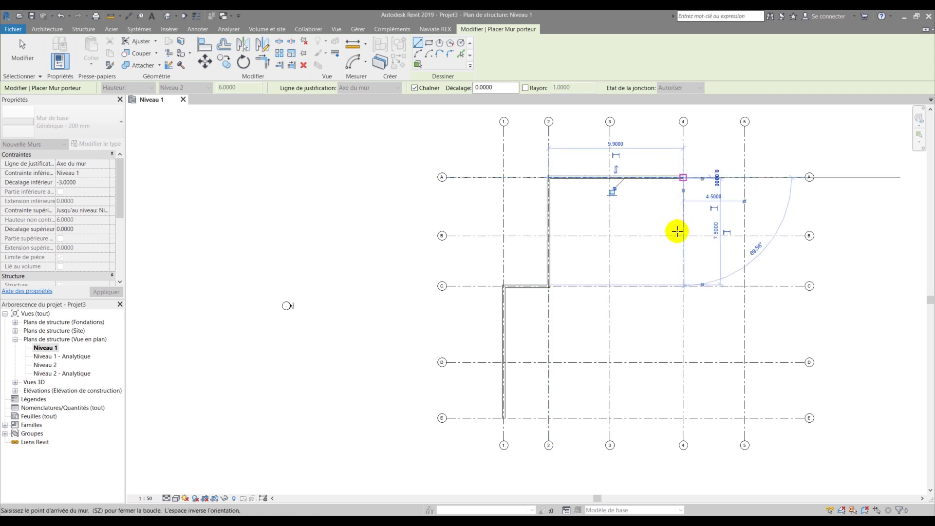
click(737, 236)
click(745, 235)
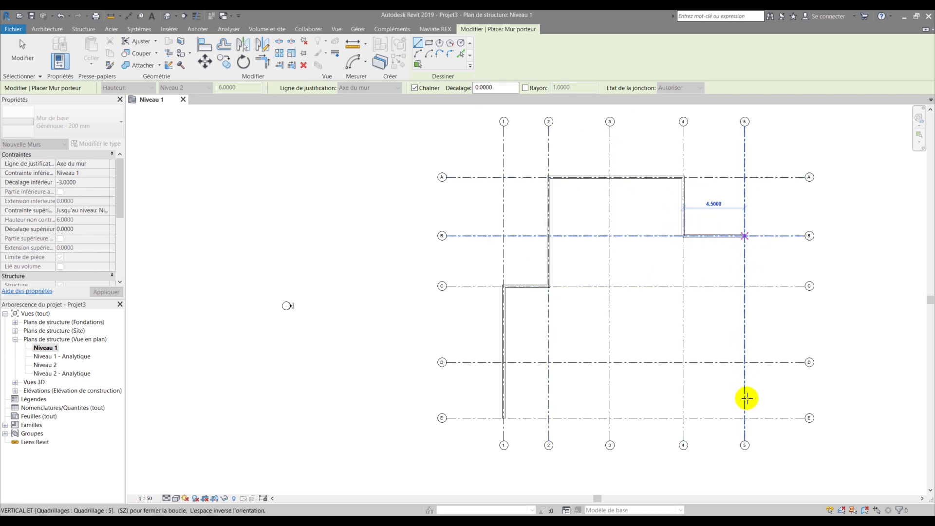
click(744, 417)
click(504, 418)
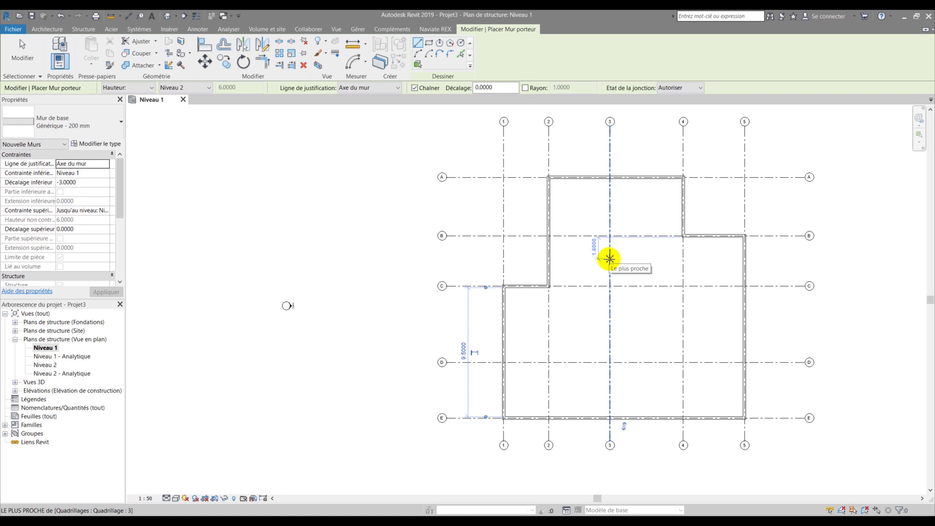
Start placing structural columns with the Béton - Rectangulaire - Poteau 300 x 450mm type
key(c)
key(l)
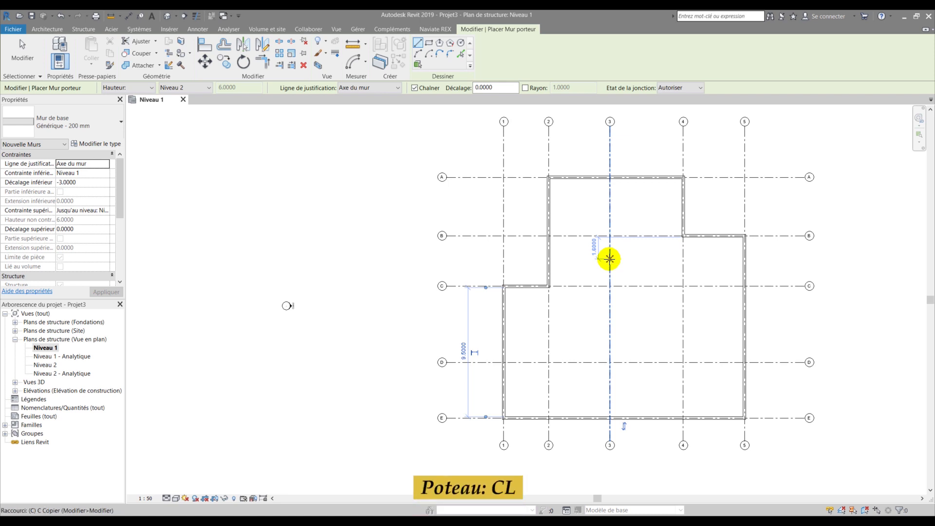
click(65, 126)
click(59, 176)
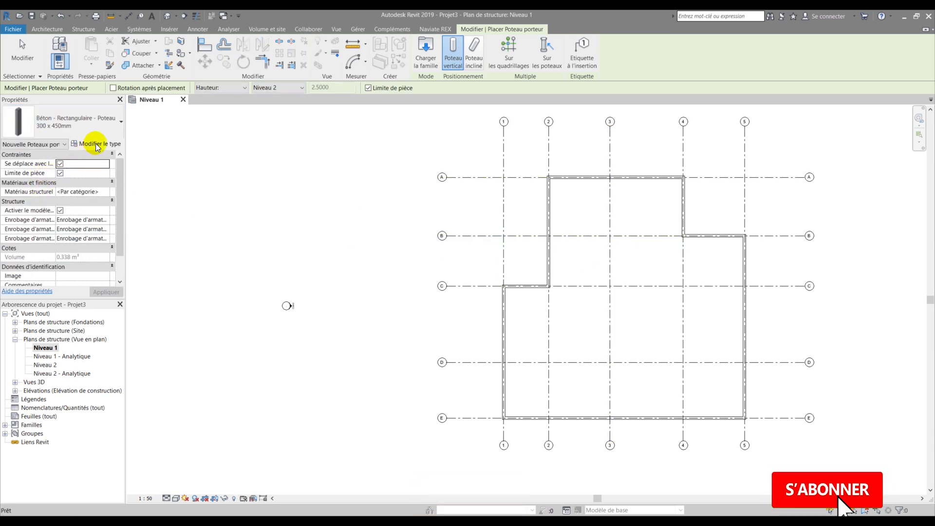
Duplicate the concrete column type as 20x60 and set b to 0.2 and h to 0.6
click(98, 145)
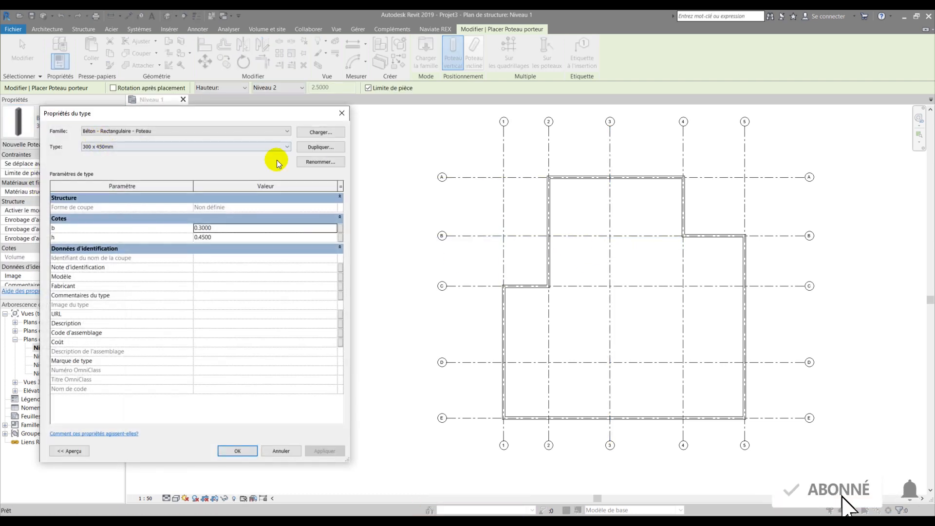
click(324, 148)
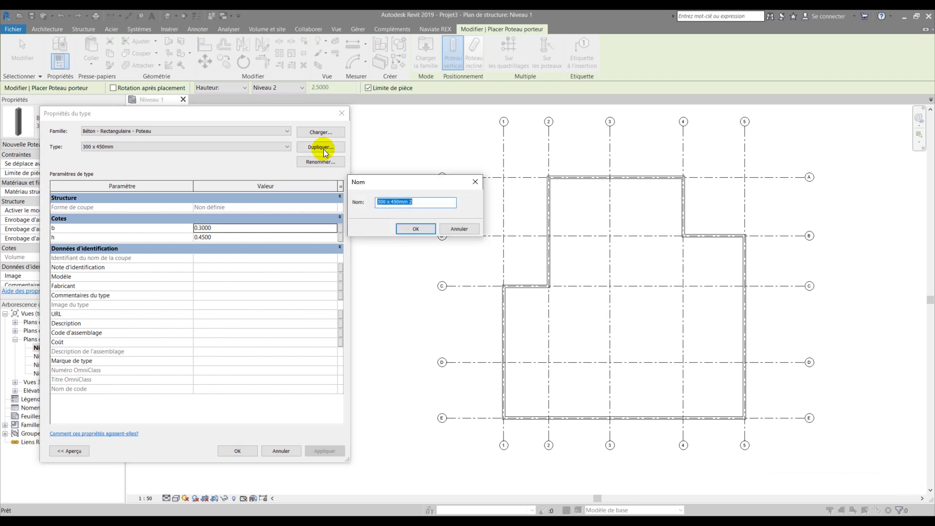
text(20x60)
click(422, 232)
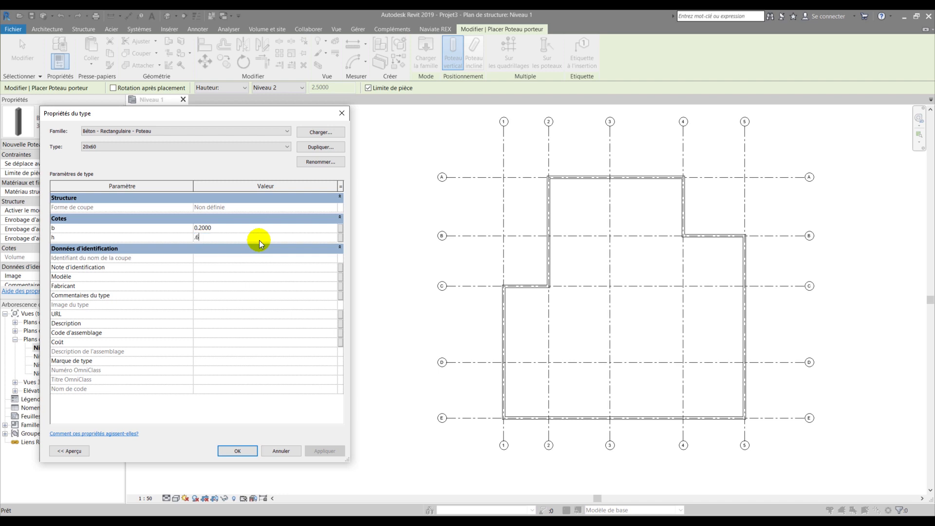
click(237, 451)
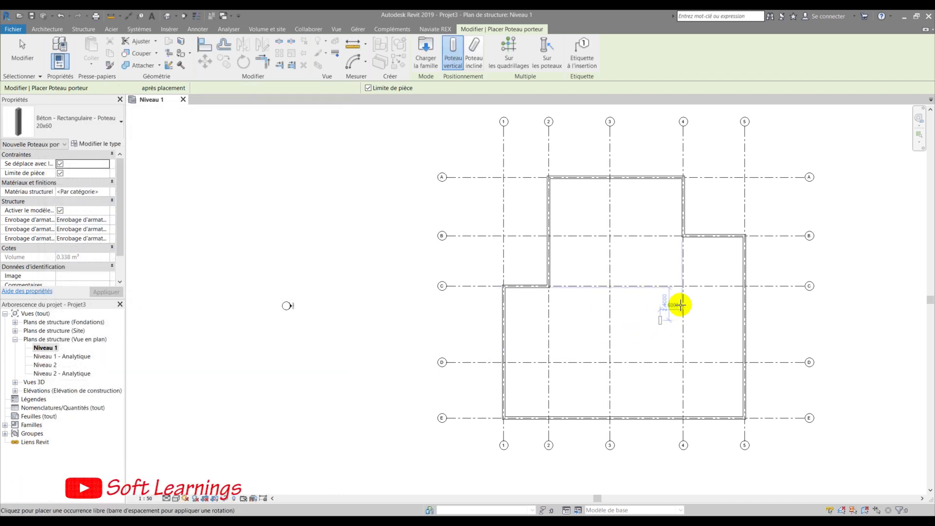
Place 20x60 columns at grid intersections D3, C3, C4 and D4
scroll(630, 315, up, 2)
click(583, 376)
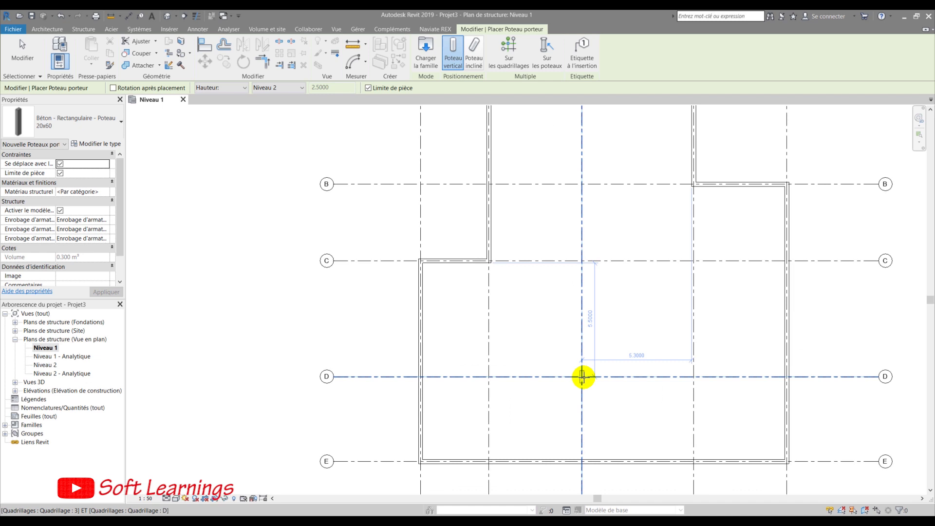
click(582, 261)
scroll(560, 283, down, 1)
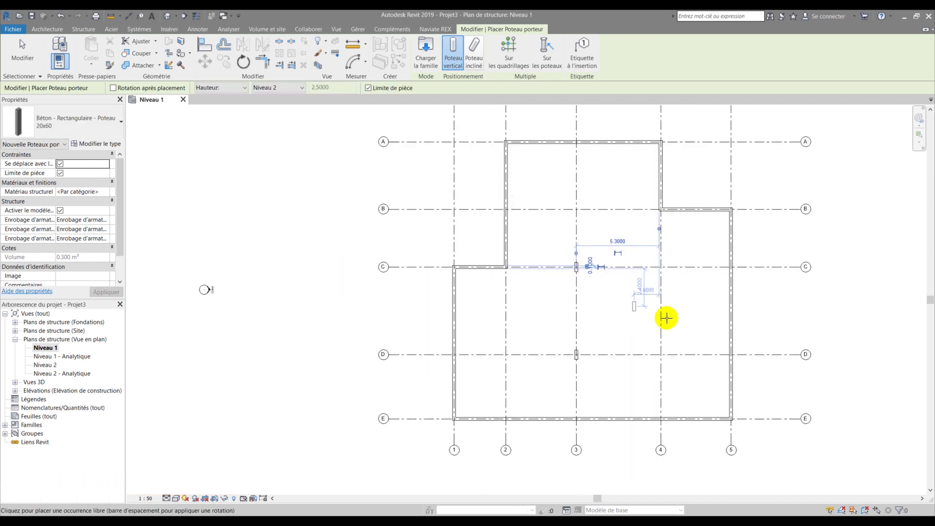
scroll(660, 267, up, 3)
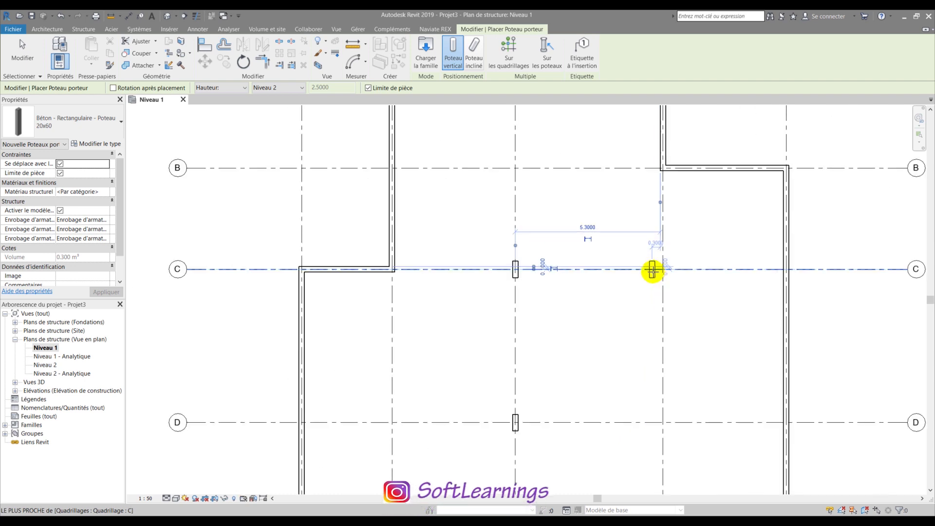
click(663, 269)
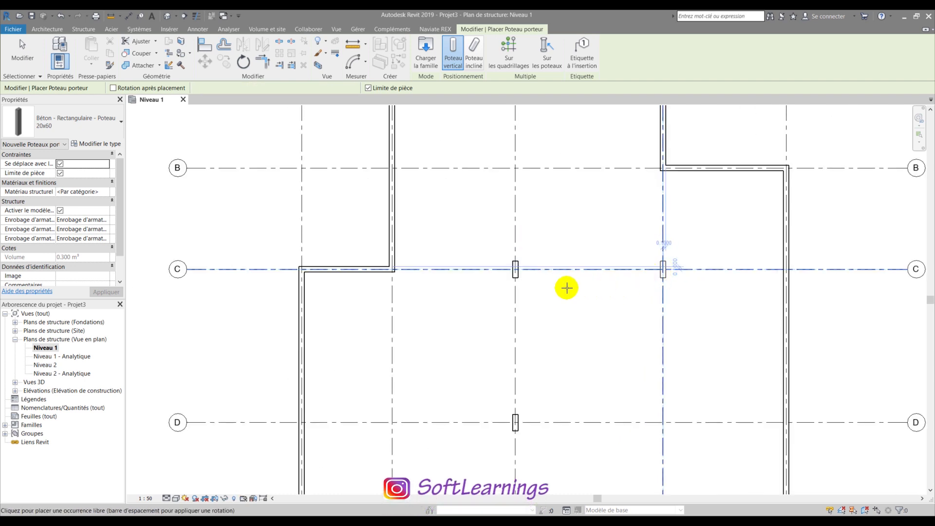
scroll(565, 287, down, 2)
scroll(618, 378, up, 2)
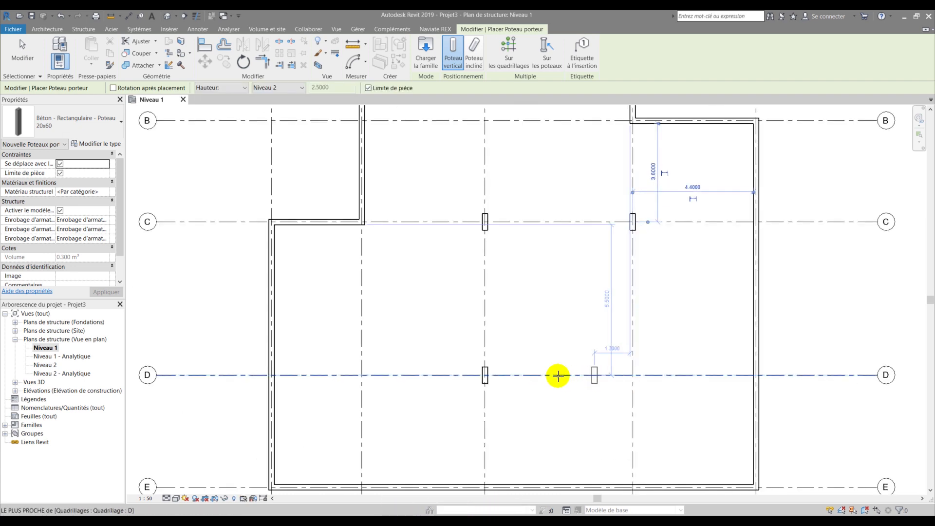
scroll(558, 376, down, 2)
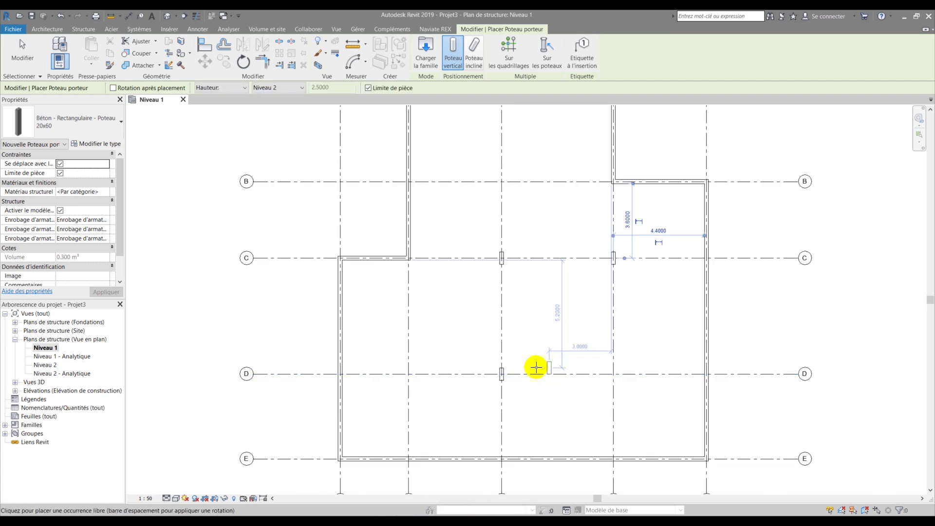
click(613, 375)
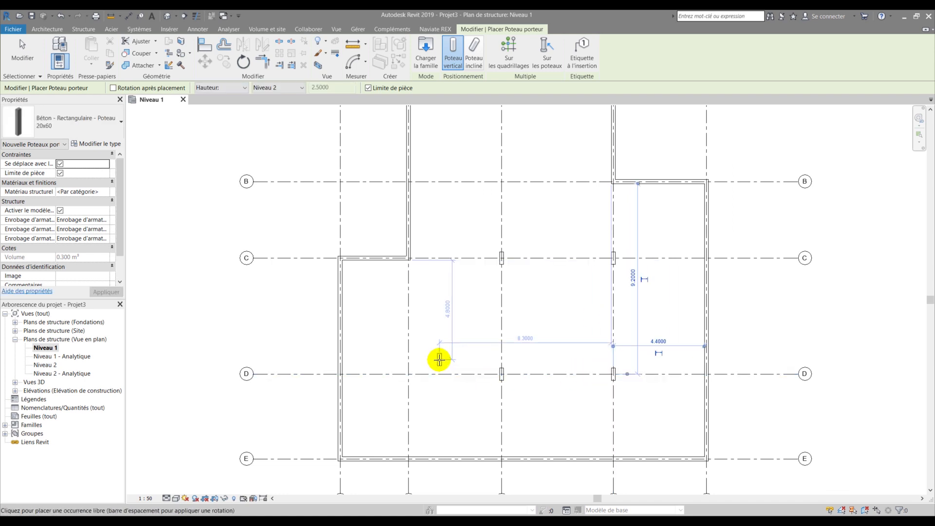
key(Escape)
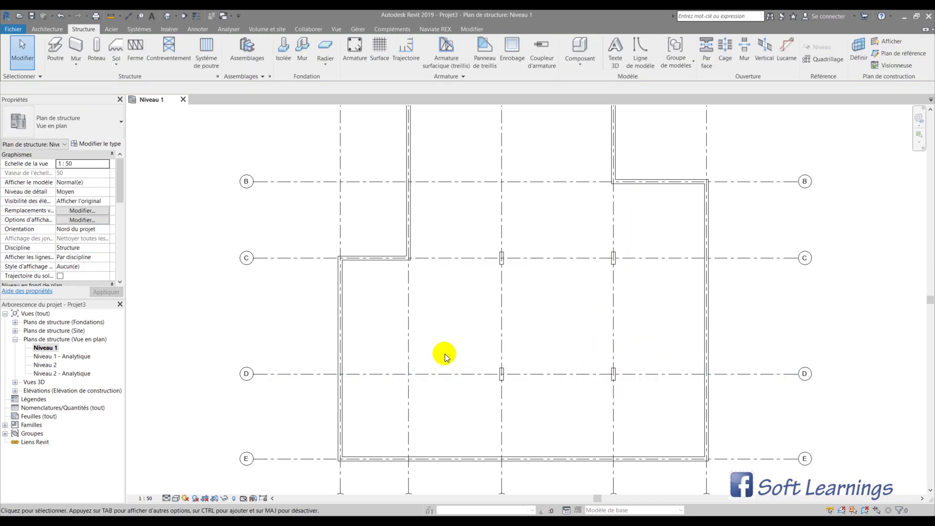
Start placing structural beams with the Béton - Poutre rectangulaire 300 x 600mm type
middle_drag(551, 308, 476, 359)
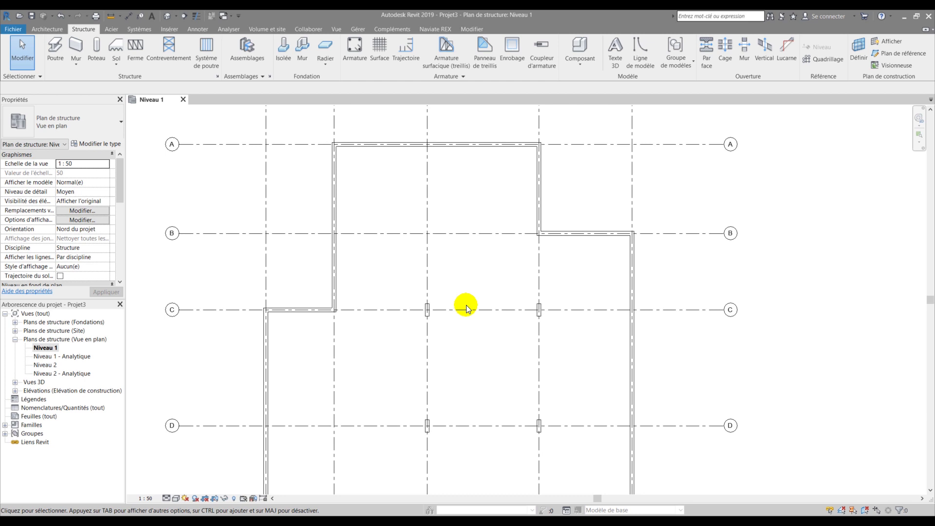
key(b)
key(m)
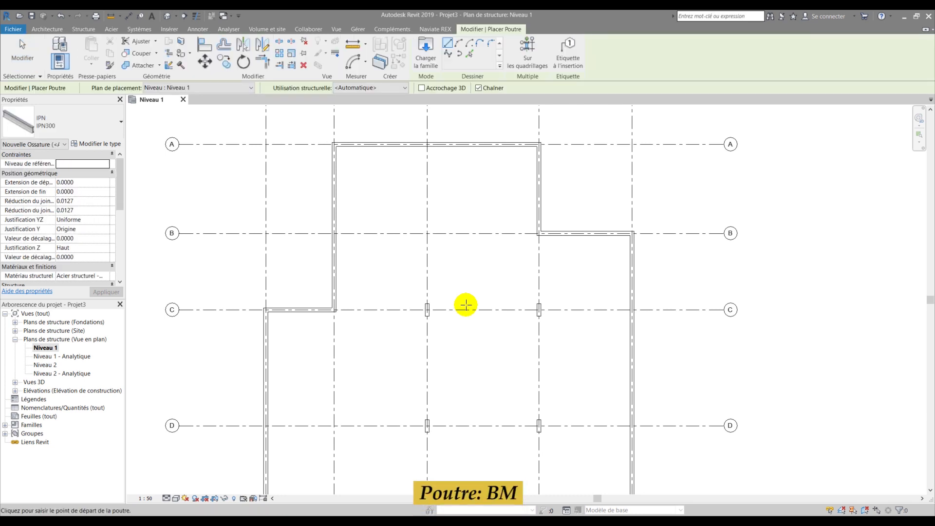
click(71, 112)
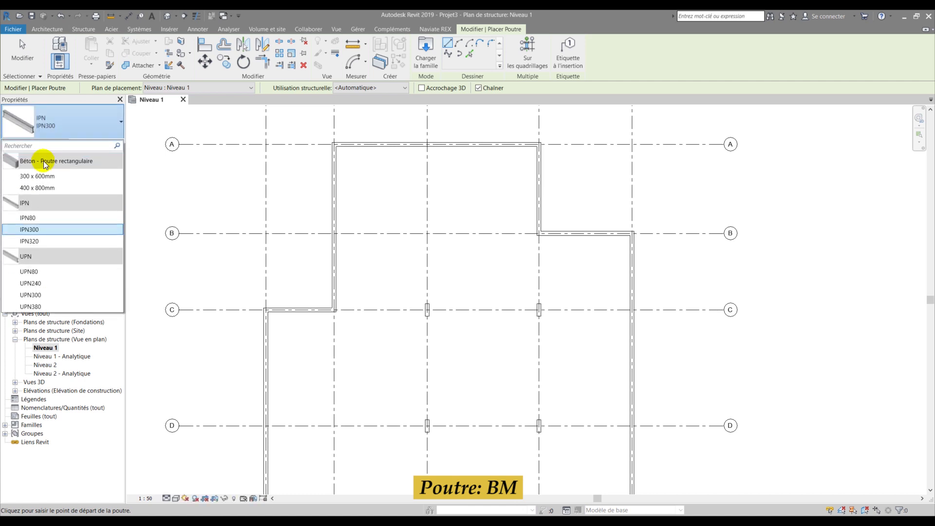
click(43, 176)
Duplicate the concrete beam type as 40x60 ht and set its width b to 0.4
click(92, 144)
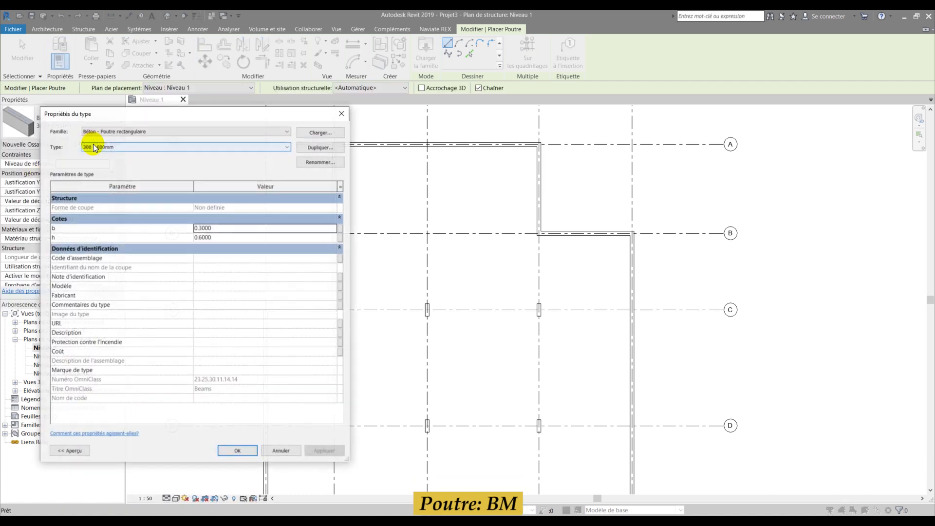
click(314, 148)
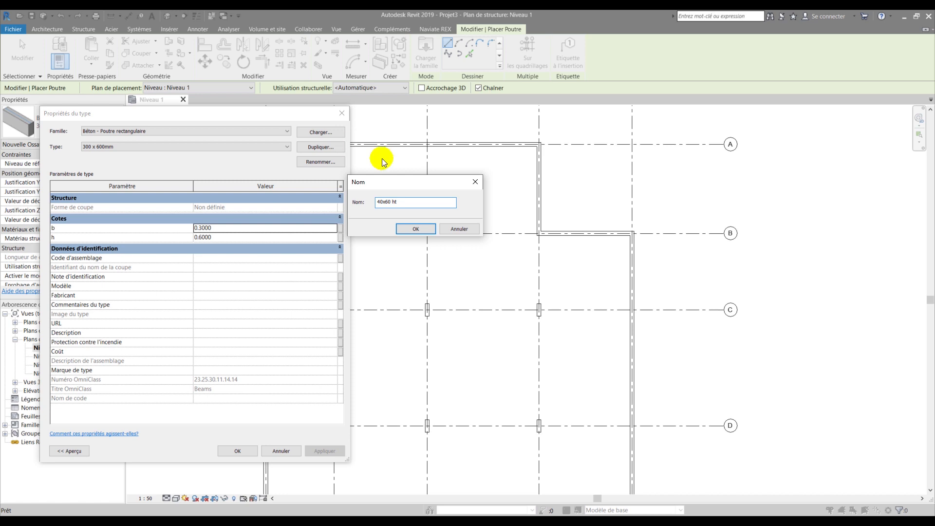
click(416, 229)
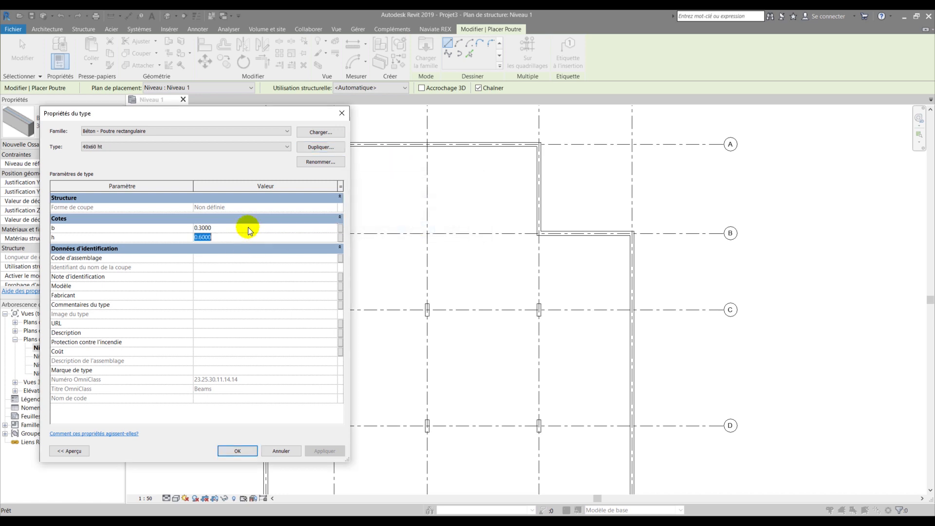
click(248, 227)
key(BackSpace)
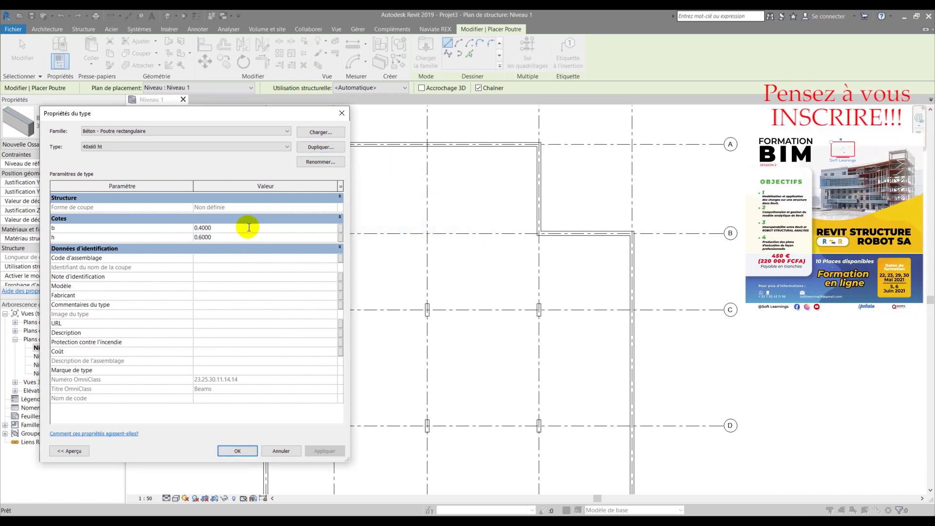
click(222, 452)
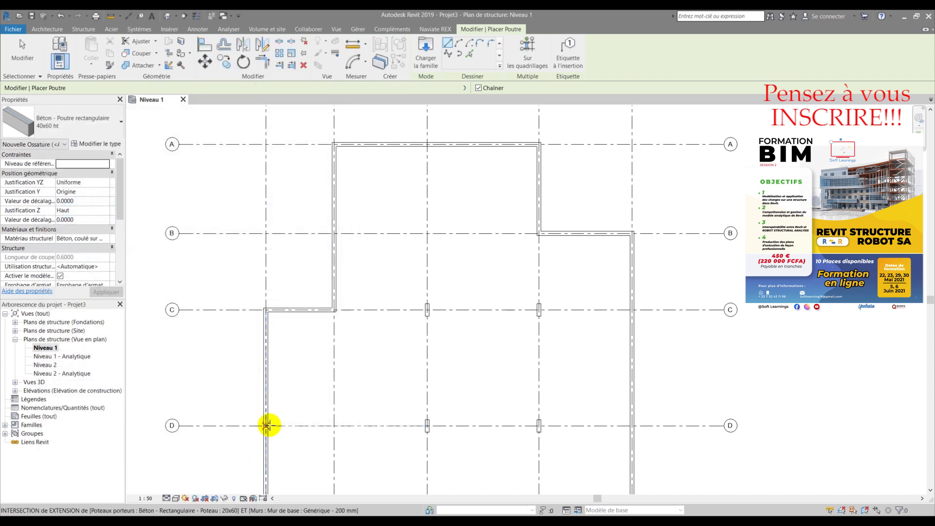
Try to draw a 40x60 ht beam along grid 3 from grid A to grid E with Niveau 1 as placement plane
scroll(436, 165, up, 3)
click(427, 141)
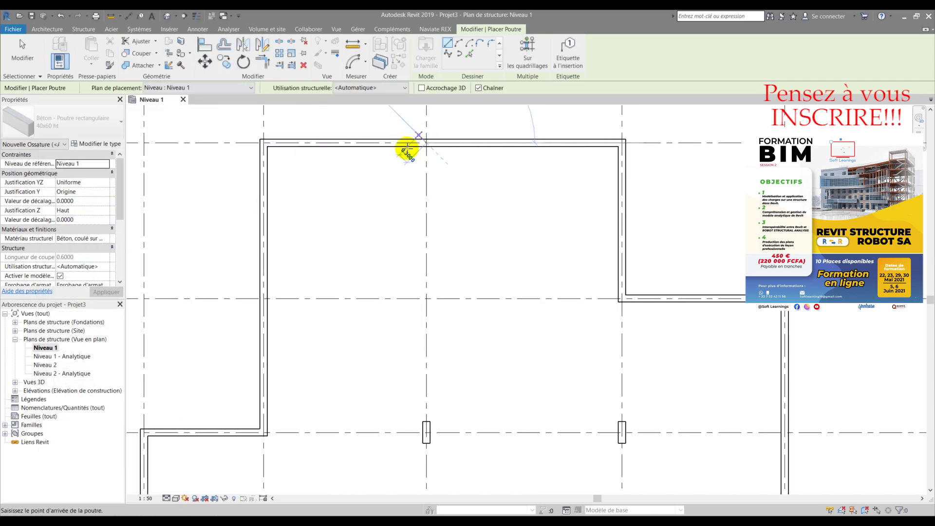
scroll(407, 153, down, 5)
scroll(404, 287, up, 2)
scroll(414, 306, up, 1)
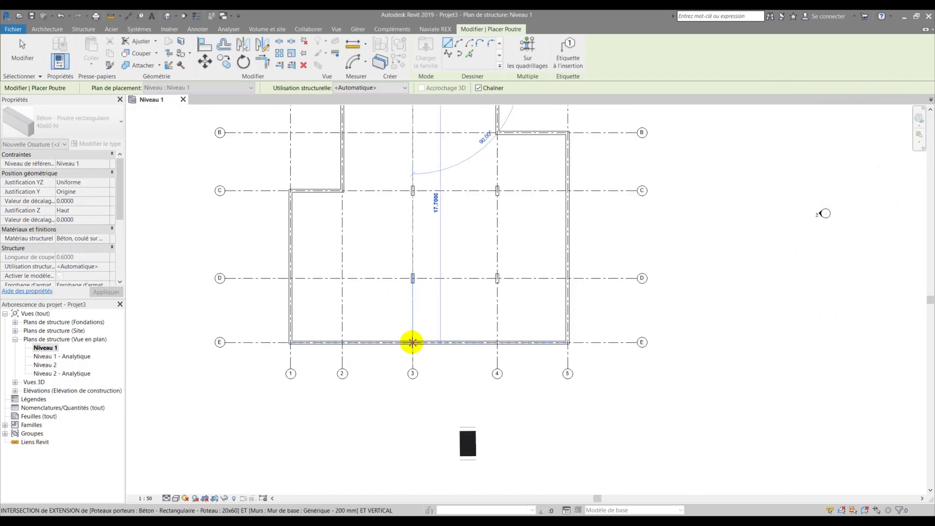
click(412, 337)
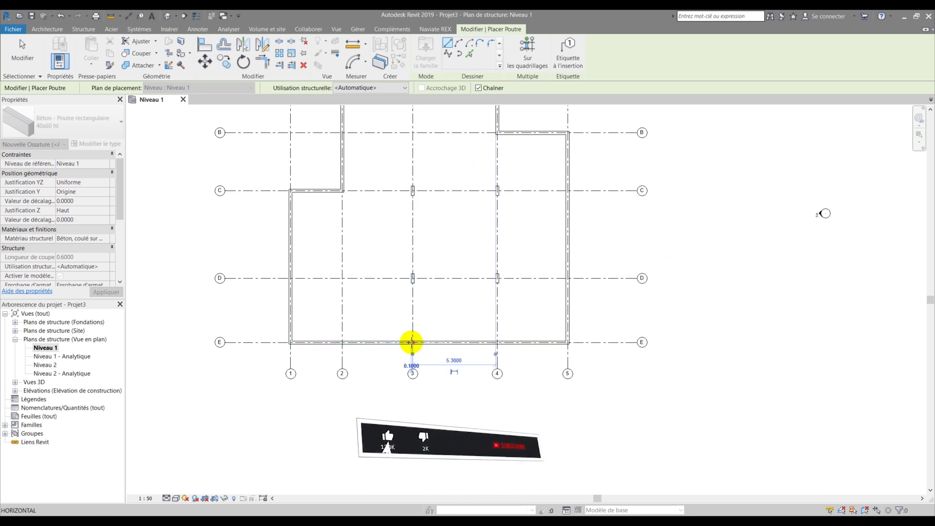
key(Escape)
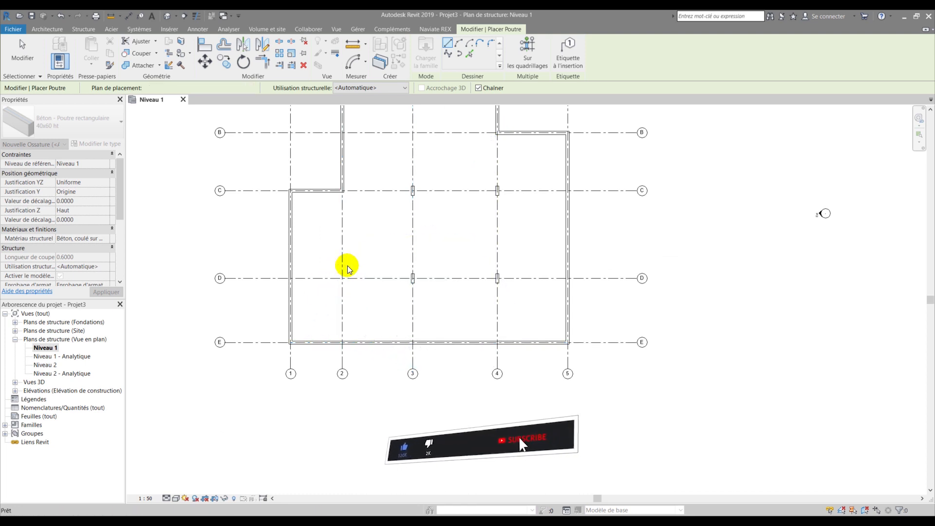
scroll(385, 284, down, 1)
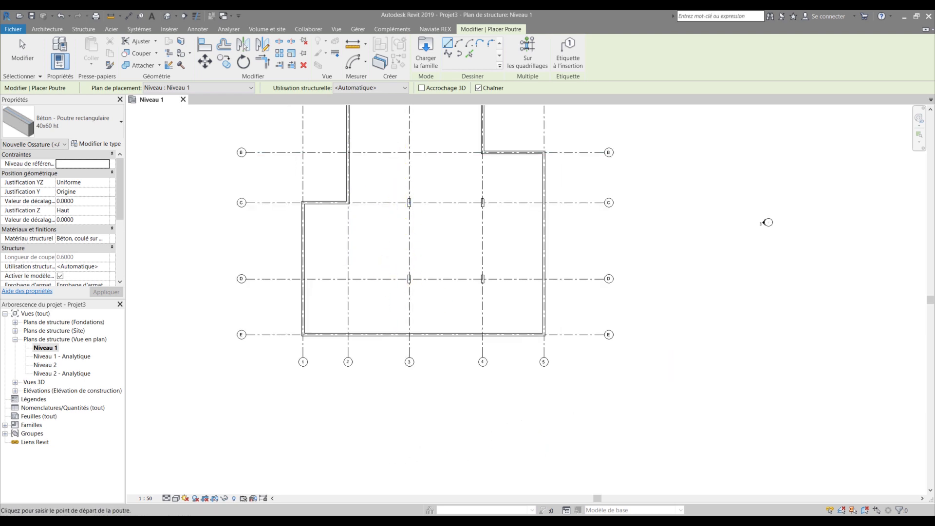
drag(934, 295, 653, 384)
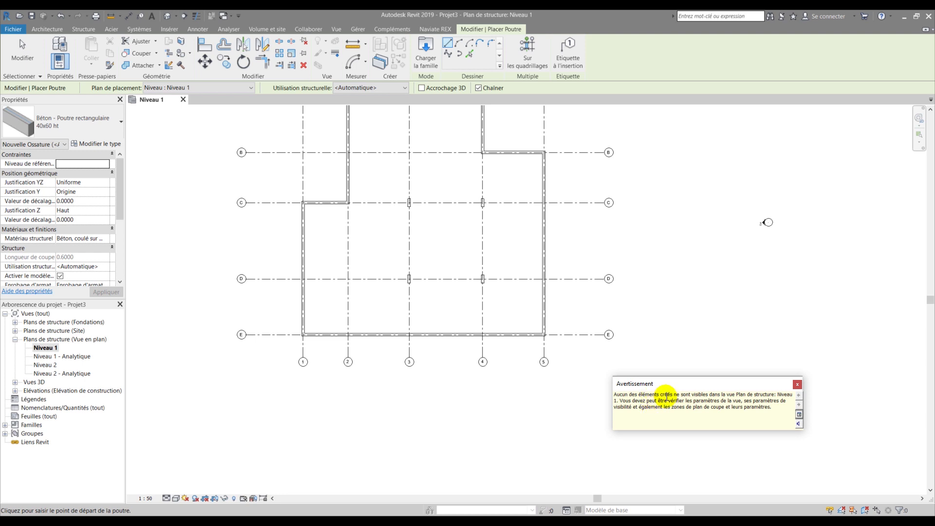
click(797, 386)
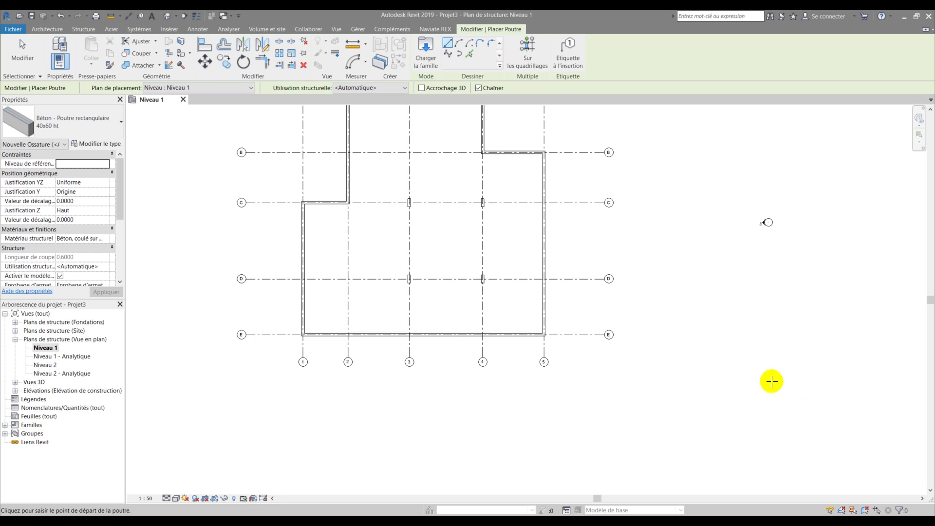
Set the beam placement plane to Niveau 2 and draw a 40x60 ht beam along grid 3 from grid A to grid E
click(197, 87)
click(181, 111)
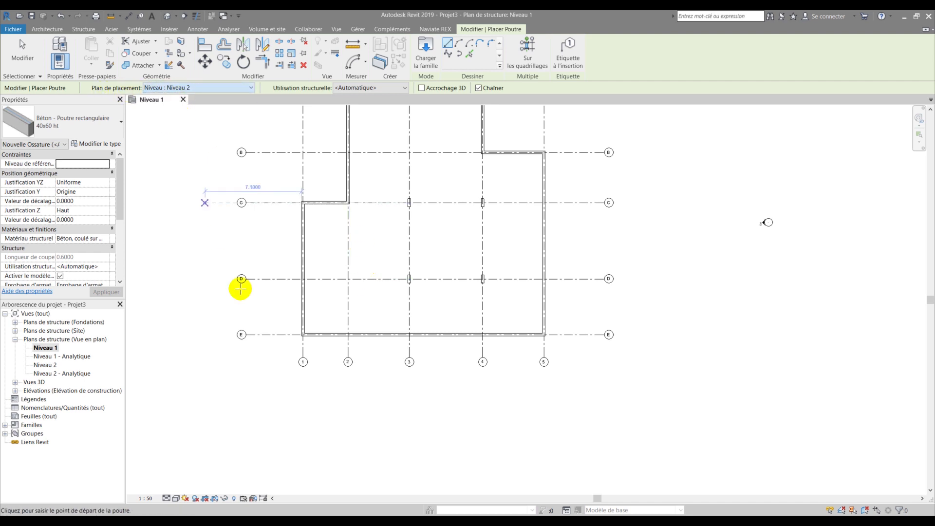
scroll(277, 311, down, 1)
scroll(366, 149, up, 1)
click(376, 149)
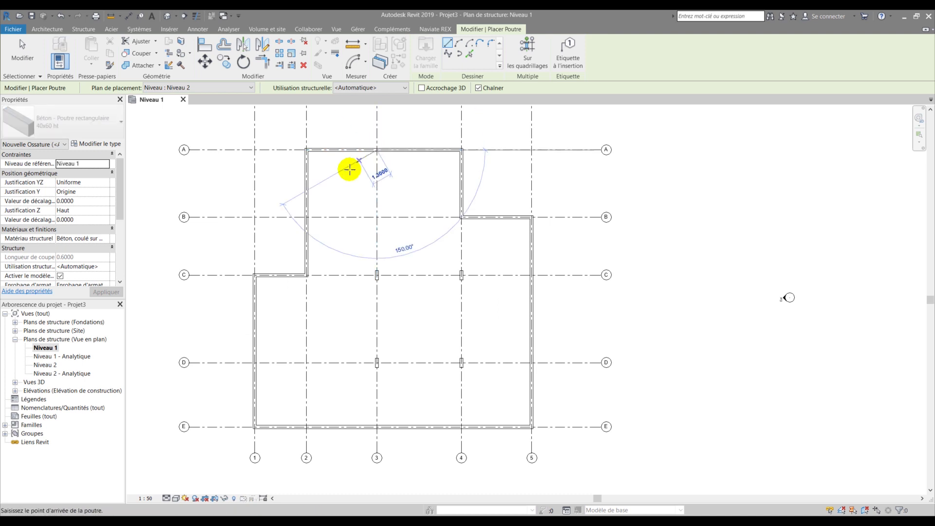
scroll(340, 187, down, 1)
scroll(364, 340, up, 2)
click(364, 348)
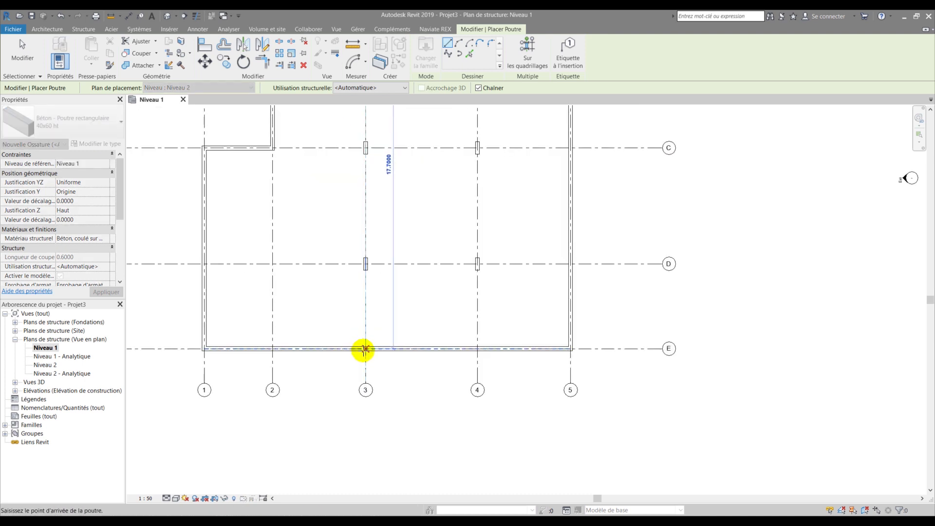
key(Escape)
scroll(347, 324, down, 2)
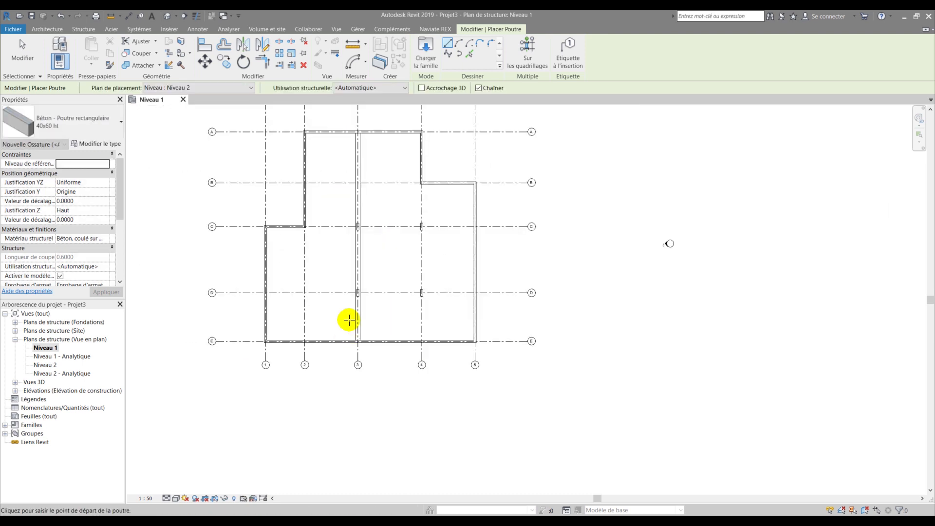
Draw a 40x60 ht beam on Niveau 2 along grid 4 from grid B to grid E and end beam placement
scroll(444, 293, up, 2)
scroll(439, 295, down, 1)
scroll(392, 151, up, 2)
click(392, 156)
scroll(385, 151, down, 2)
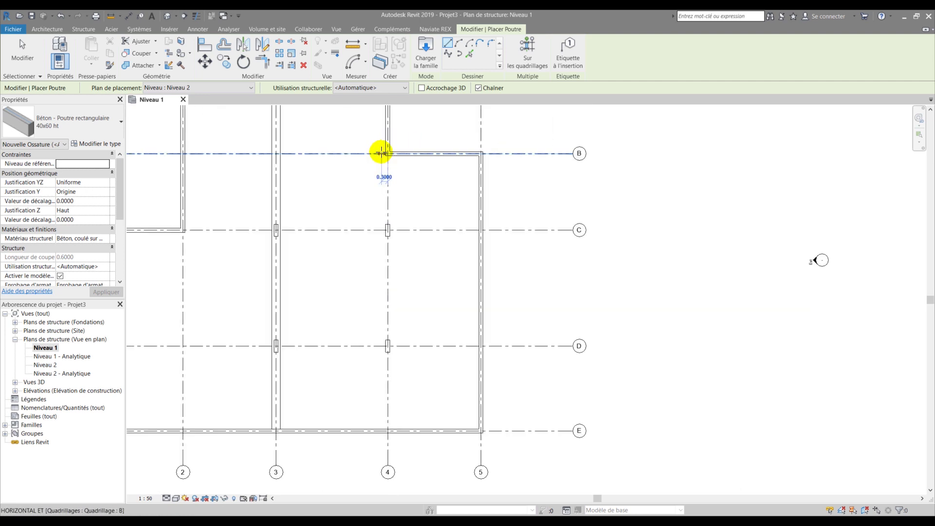
scroll(384, 315, up, 2)
click(384, 316)
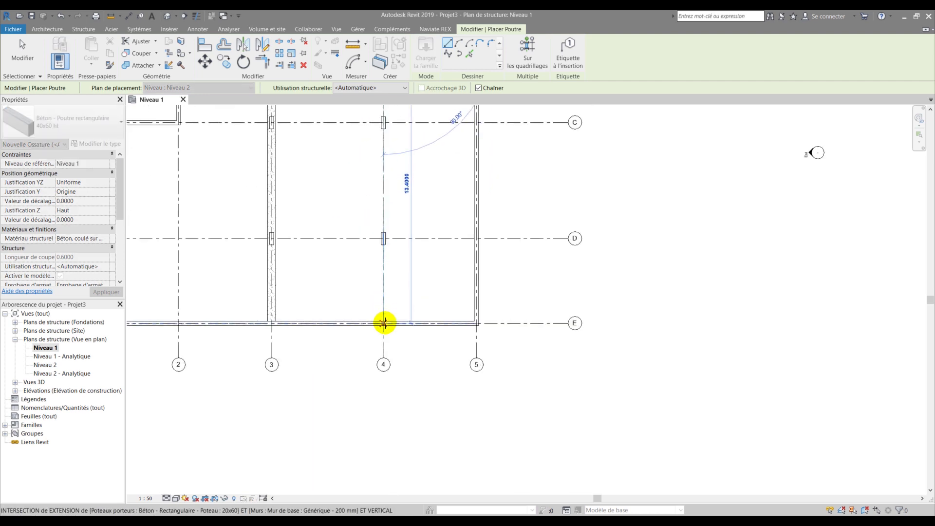
key(Escape)
key(Escape)
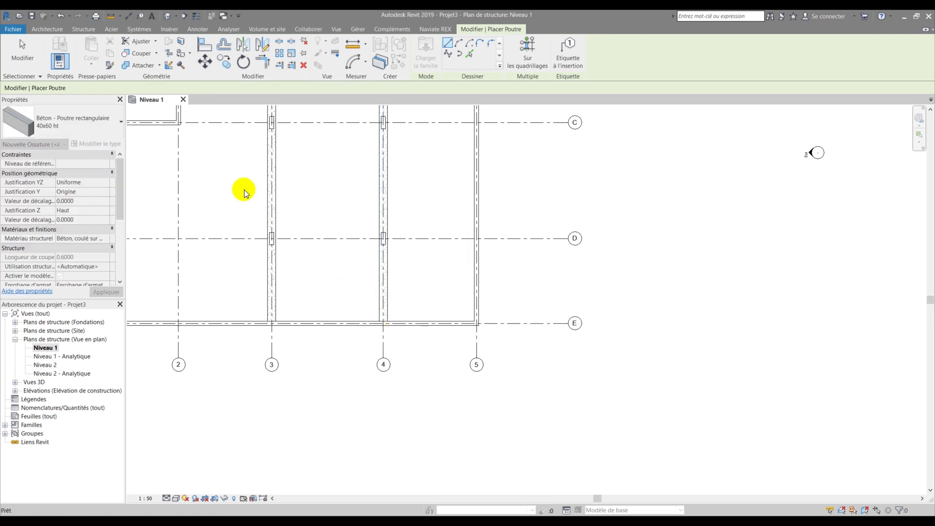
Open the 3D view and delete the misplaced lower beam along grid 3 at Niveau 1
key(shift+d)
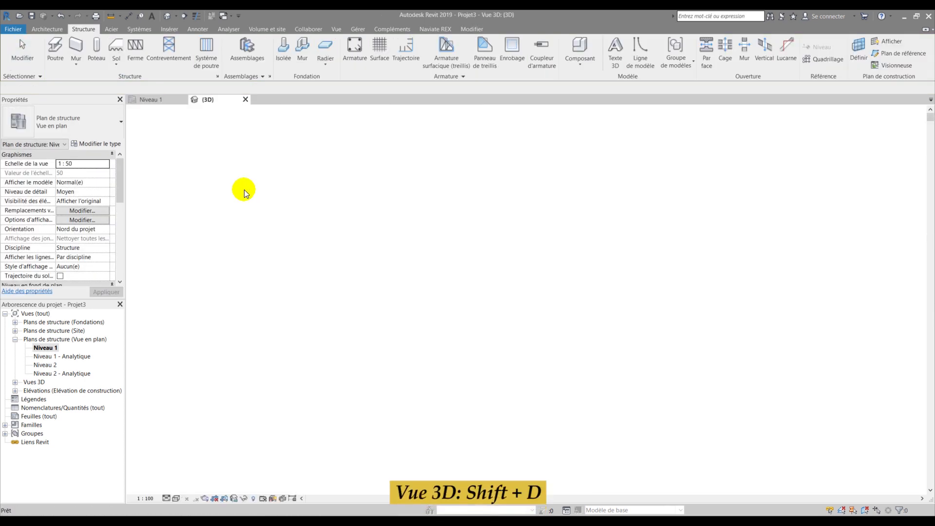
shift+middle_drag(405, 350, 530, 356)
scroll(512, 312, up, 3)
click(508, 323)
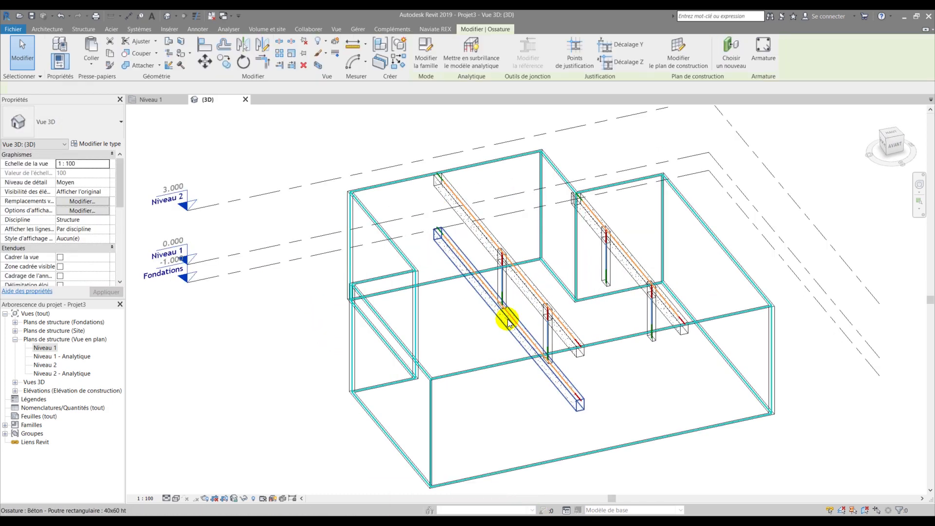
key(Delete)
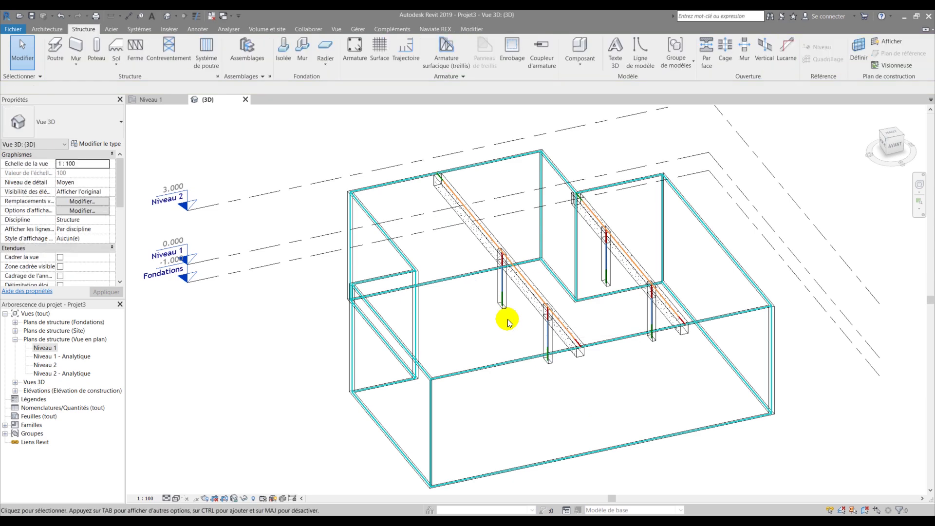
Return to the Niveau 1 plan and place an M_Porte-Ouverture 0915 x 2134mm door in the grid E wall between grids 3 and 4
click(170, 102)
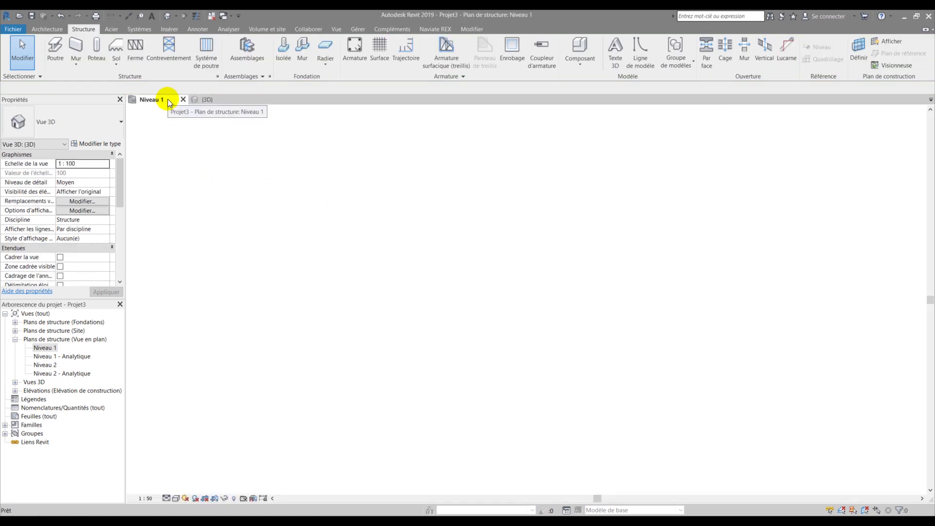
middle_drag(363, 228, 374, 300)
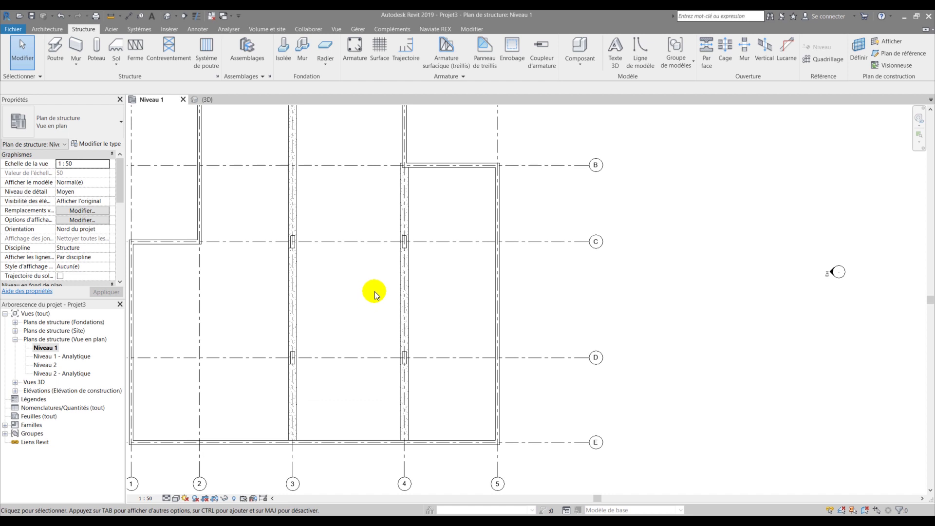
scroll(453, 278, down, 2)
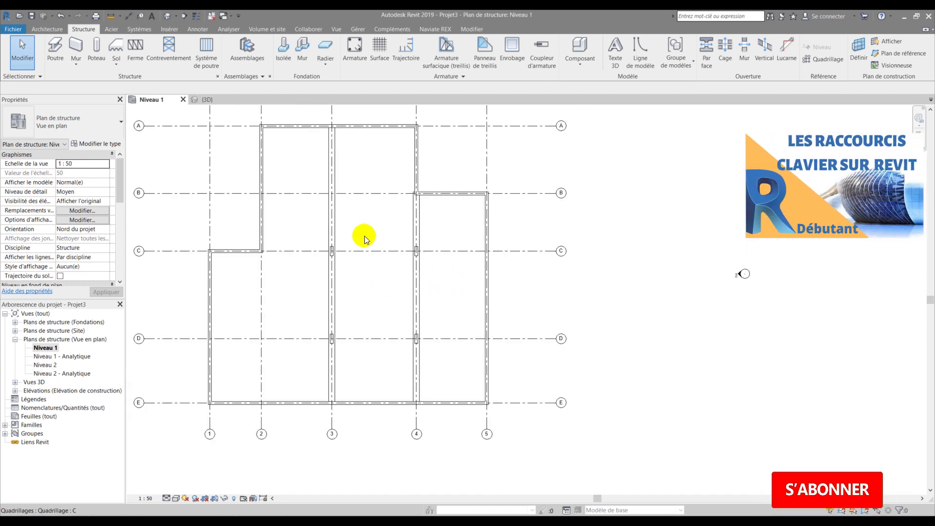
scroll(380, 207, up, 2)
middle_drag(365, 224, 449, 236)
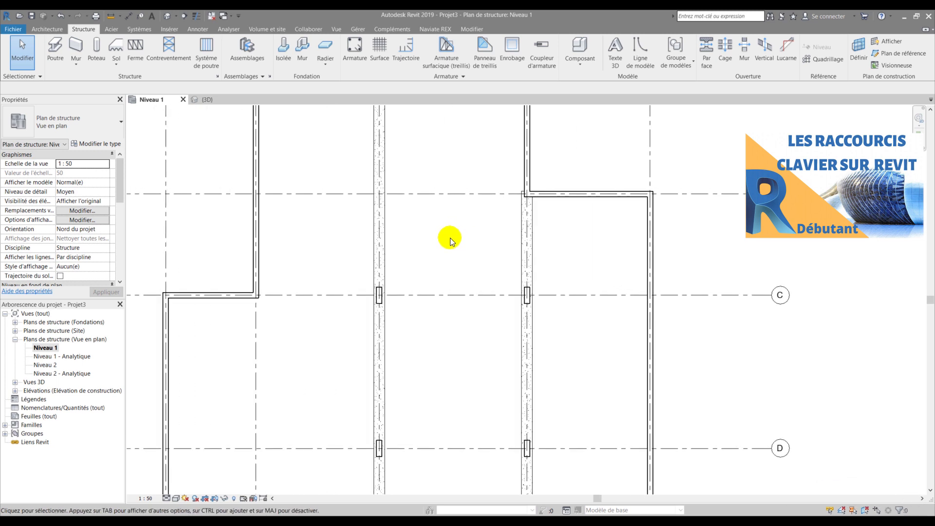
scroll(446, 241, down, 2)
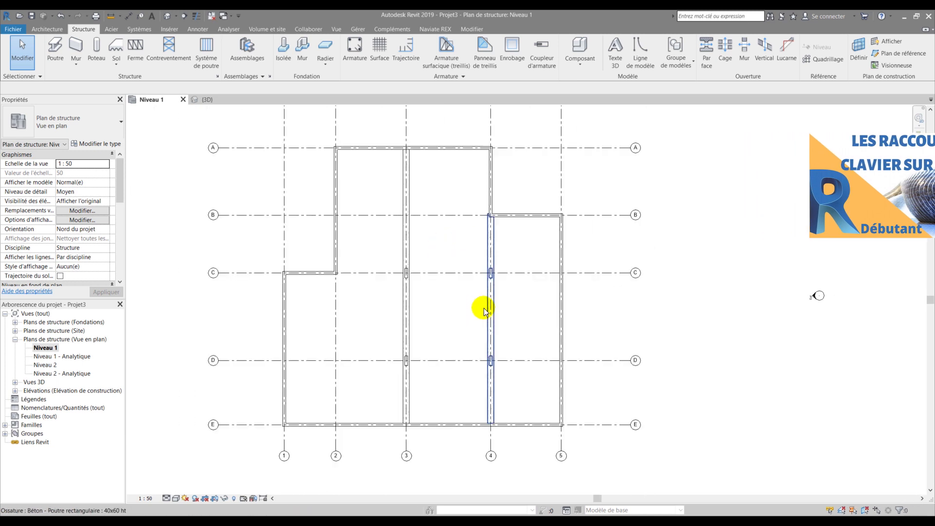
scroll(483, 310, up, 2)
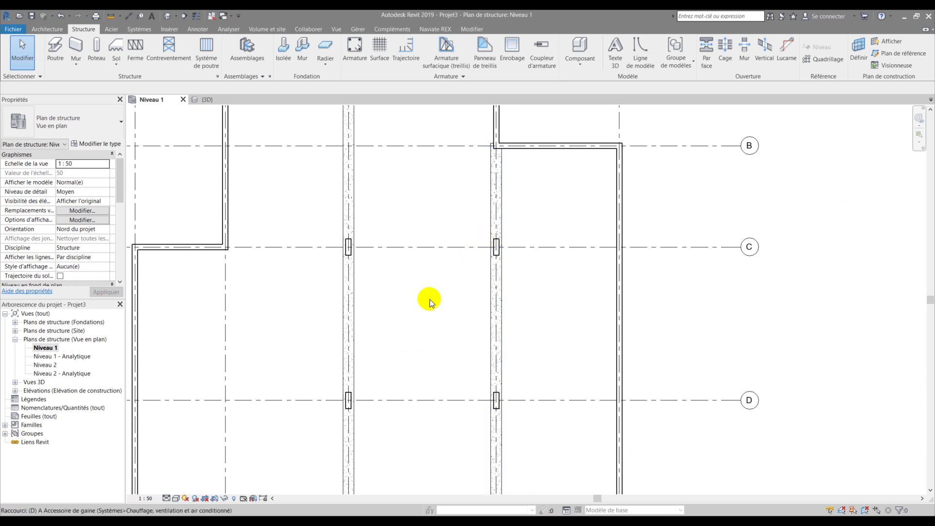
key(r)
middle_drag(411, 315, 551, 275)
scroll(392, 271, down, 2)
click(498, 428)
scroll(515, 418, up, 3)
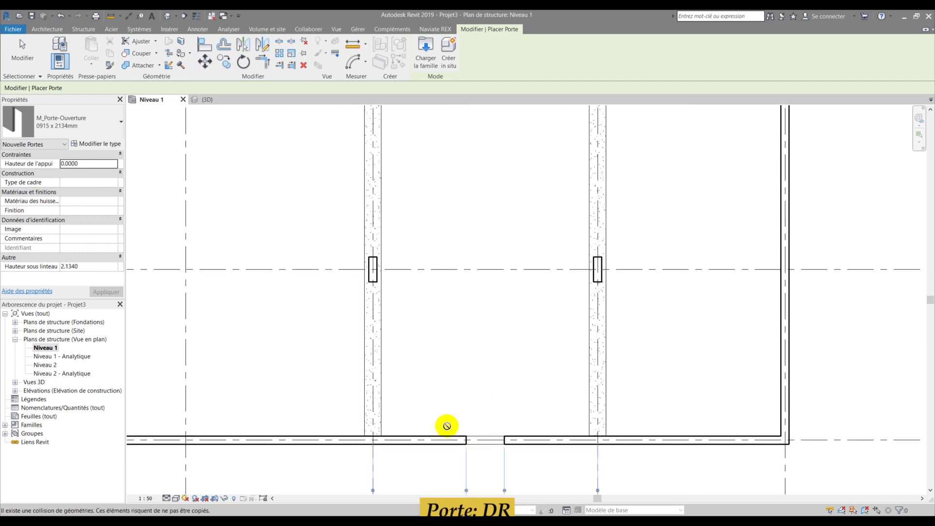
Place a second M_Porte-Ouverture 0915 x 2134mm door in the grid 5 wall between grids C and D, and end door placement
scroll(451, 429, down, 2)
scroll(638, 273, up, 1)
click(636, 275)
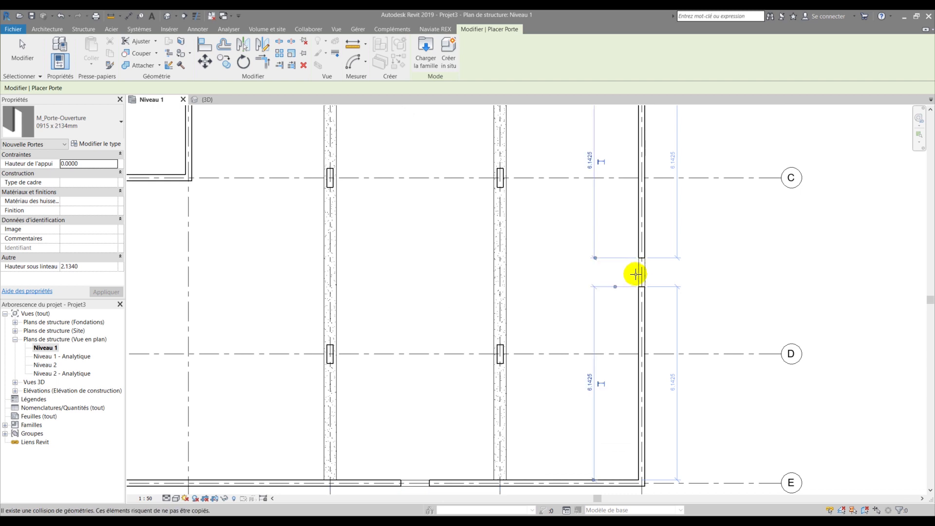
key(Escape)
key(Escape)
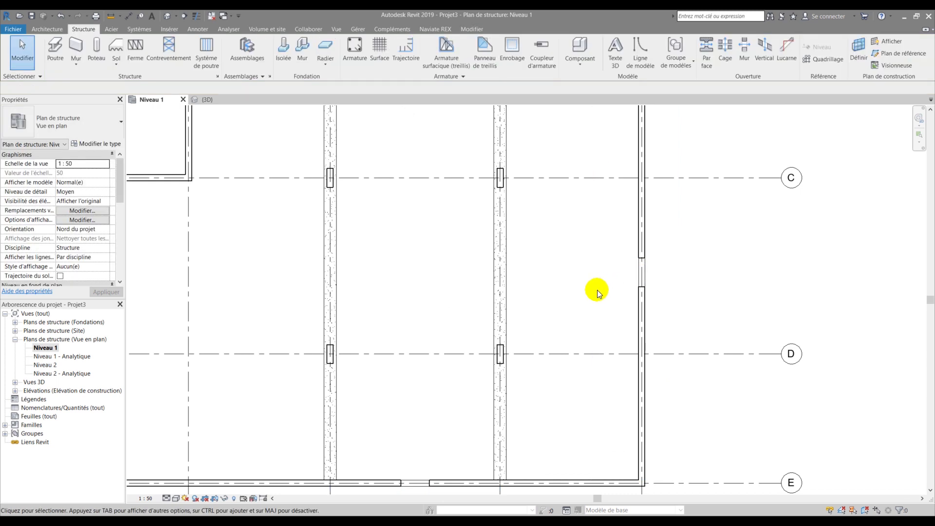
middle_drag(543, 286, 637, 356)
scroll(462, 298, down, 1)
scroll(427, 262, down, 1)
scroll(390, 246, up, 3)
scroll(478, 213, up, 2)
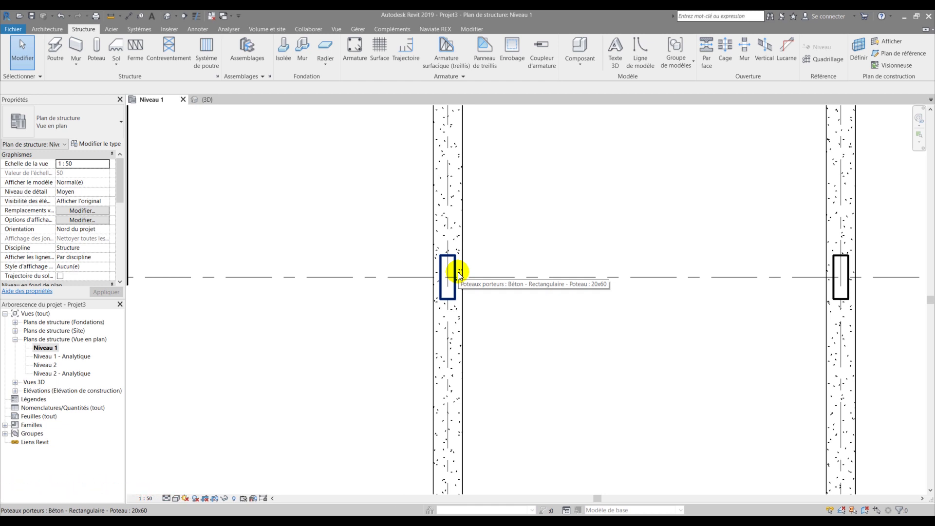
Examine the columns, beams and perimeter walls across the Niveau 1 plan around grids A to D
scroll(453, 273, down, 3)
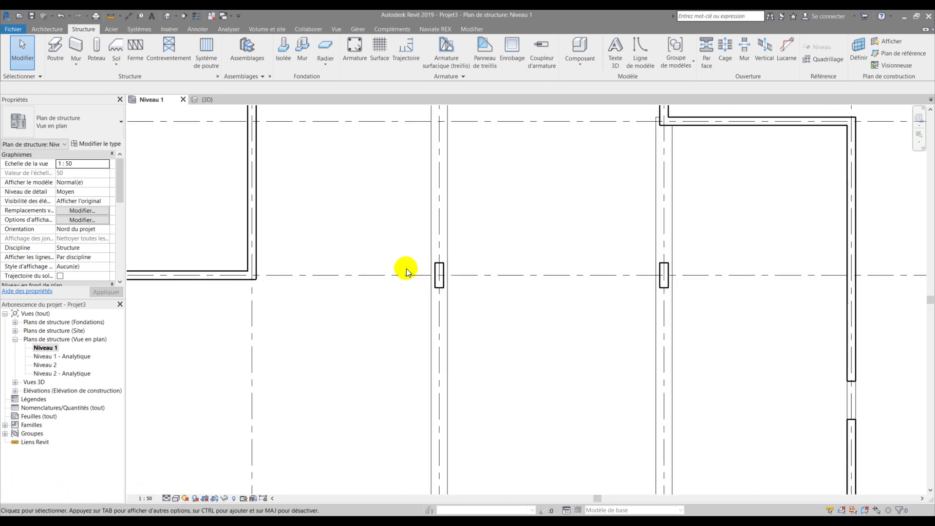
scroll(380, 214, down, 2)
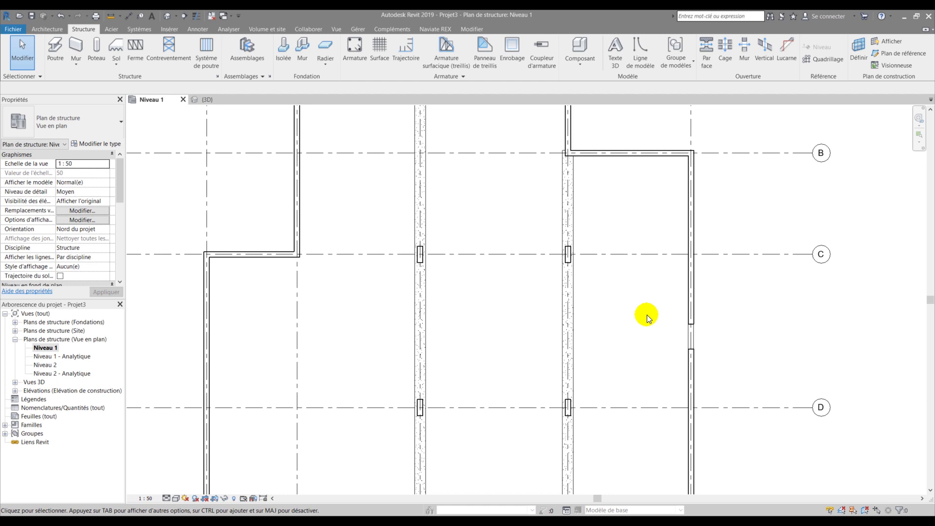
middle_drag(633, 218, 613, 290)
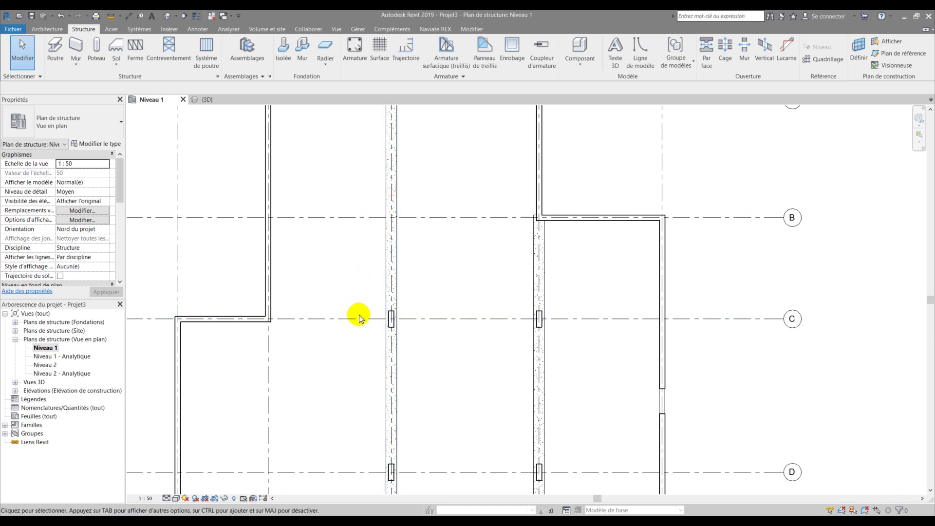
scroll(348, 327, down, 1)
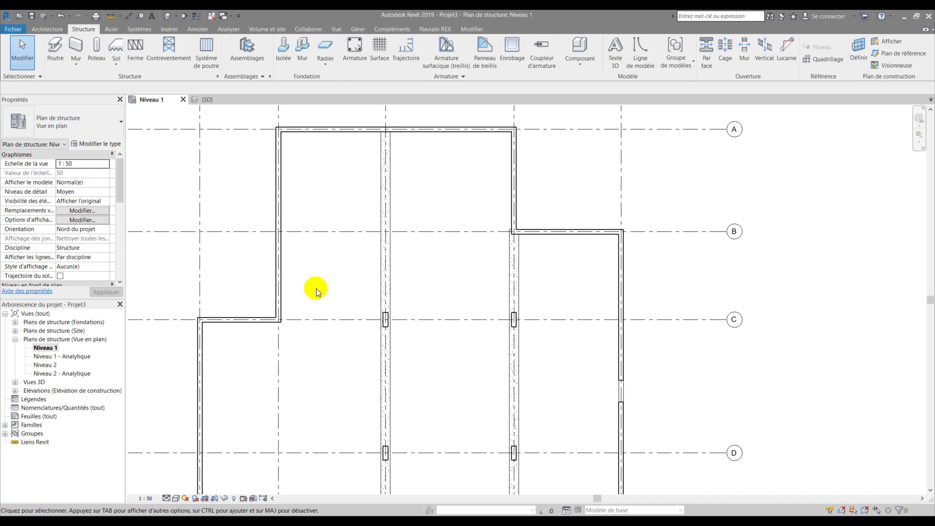
middle_drag(317, 288, 402, 266)
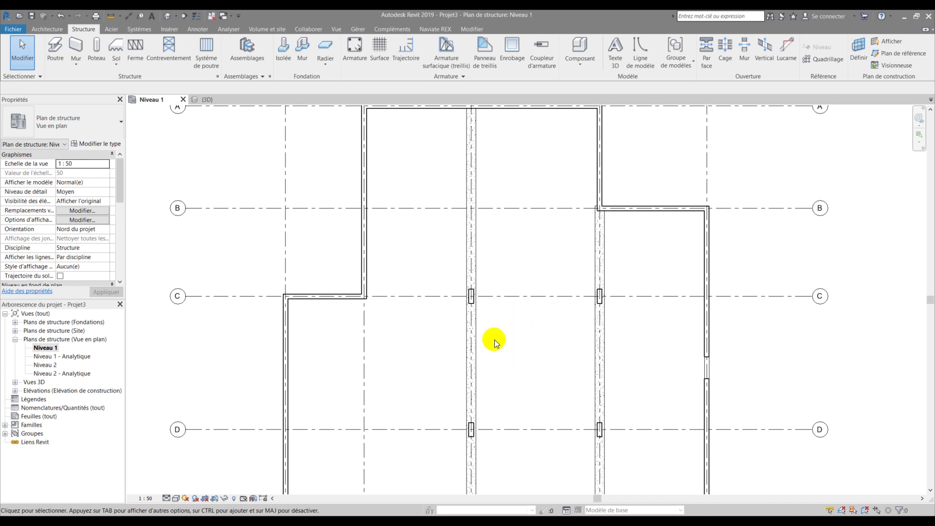
scroll(442, 320, up, 2)
middle_drag(442, 322, 581, 308)
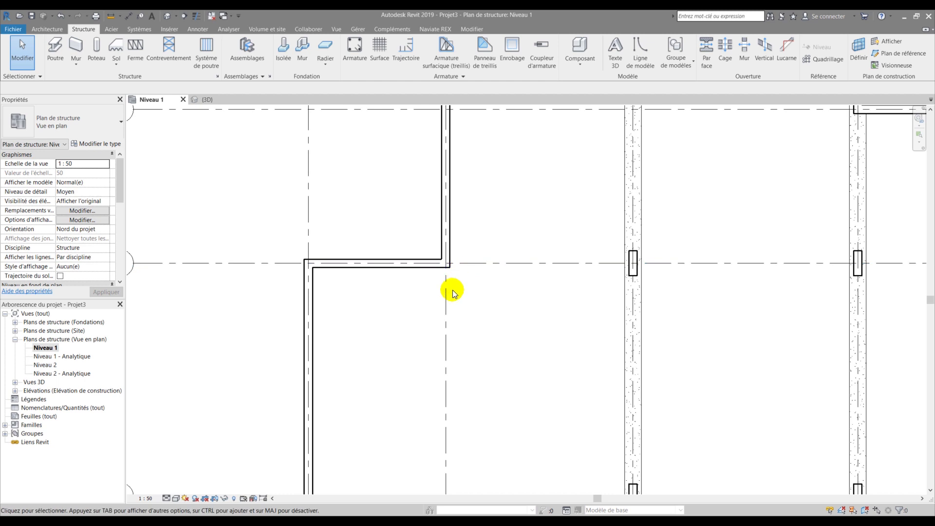
scroll(487, 320, down, 1)
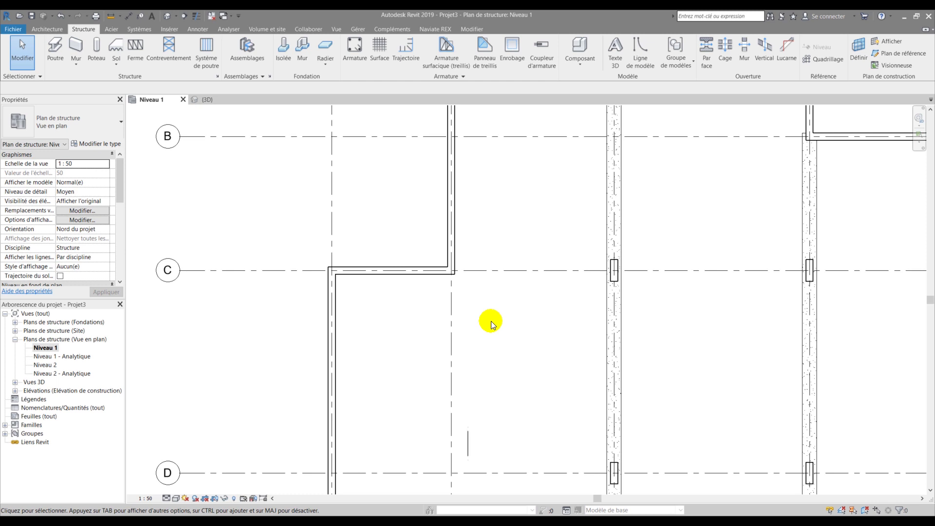
click(78, 211)
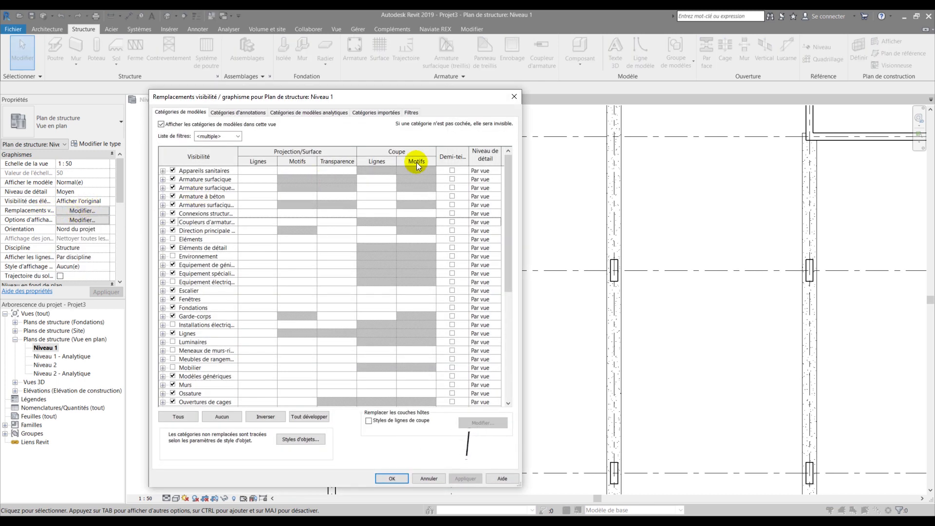
click(515, 97)
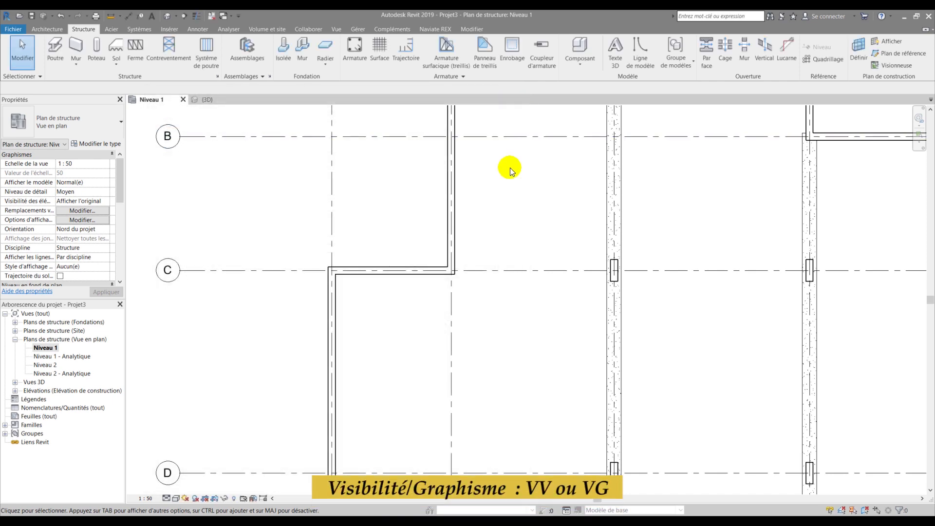
key(v)
key(v)
key(Escape)
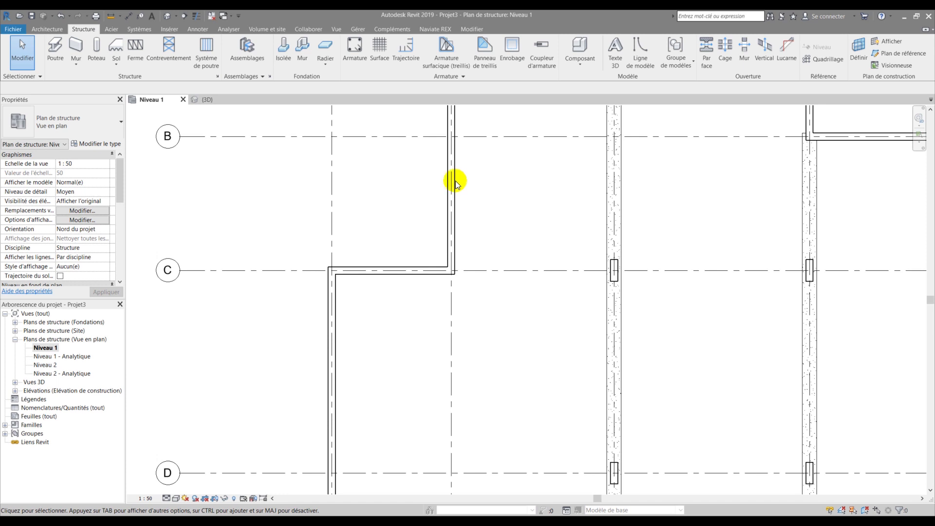
click(335, 27)
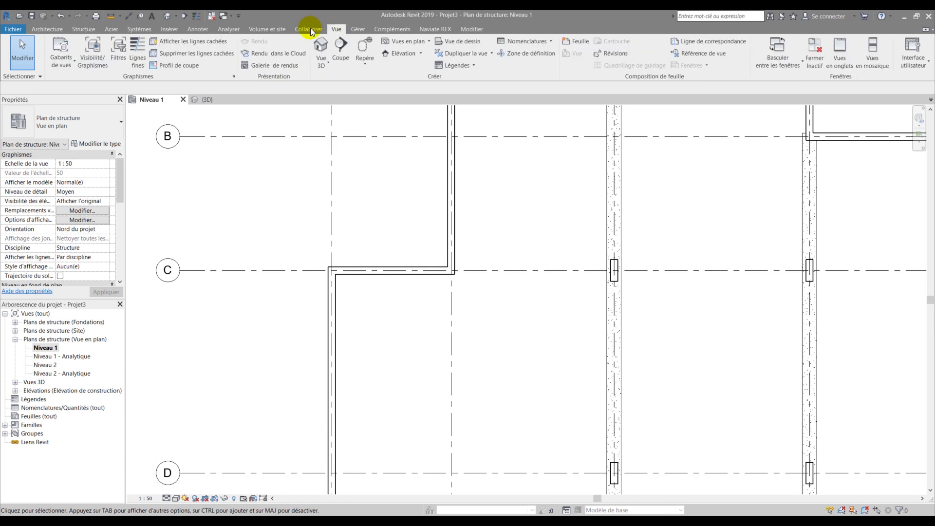
click(98, 57)
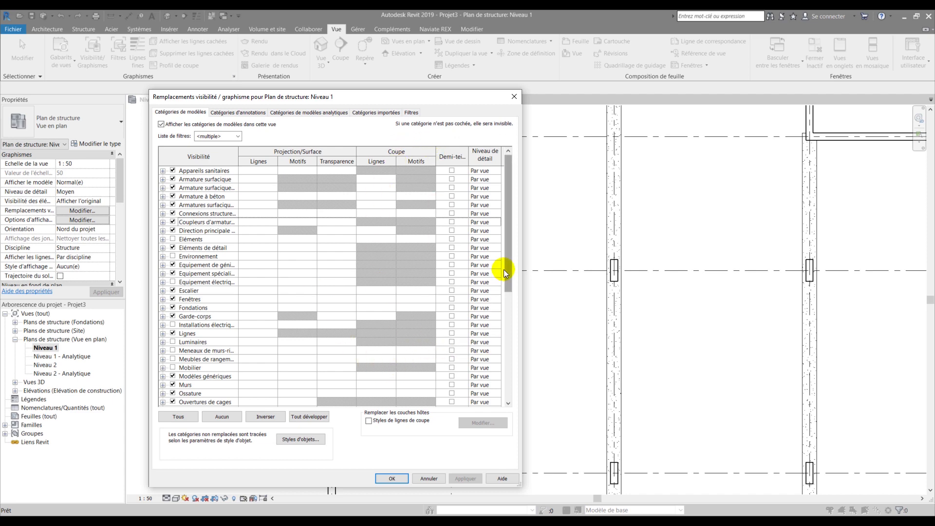
click(514, 97)
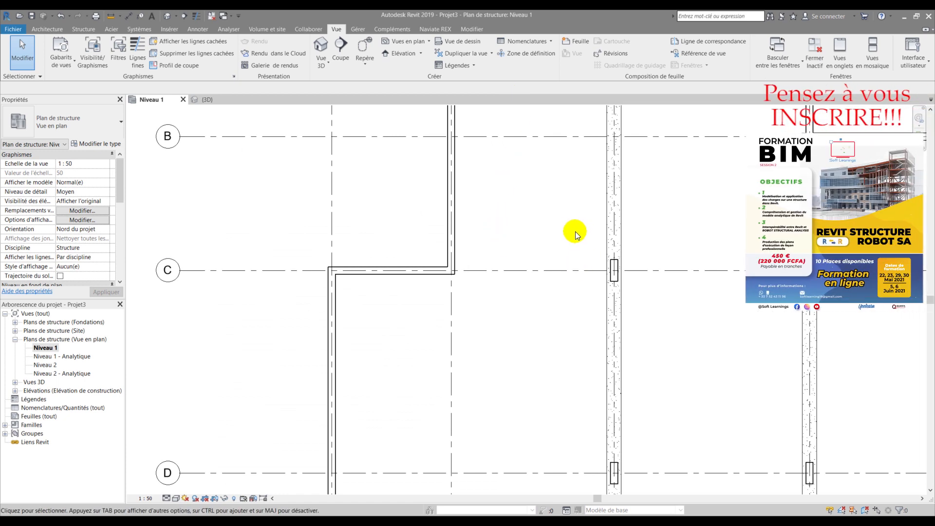
Open the visibility/graphics overrides of the Niveau 1 plan and open the cut pattern override for the Poteaux porteurs category
key(v)
key(g)
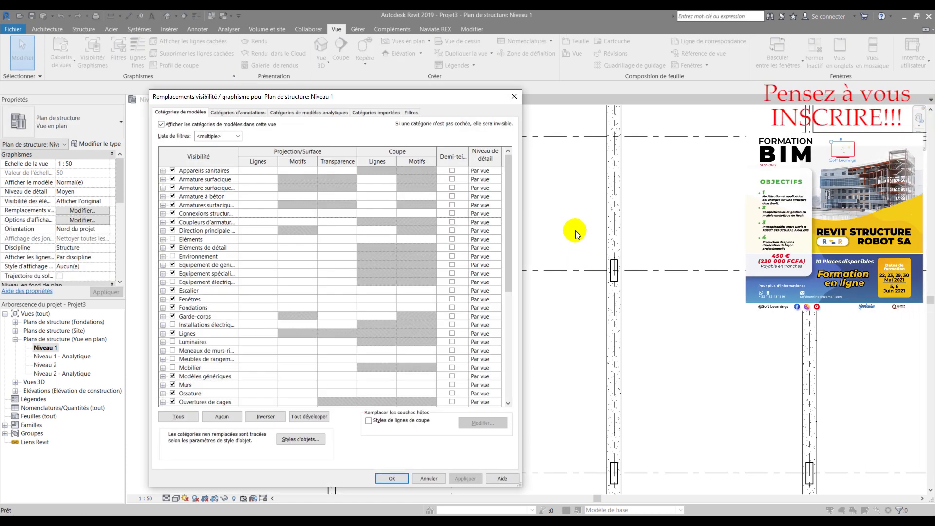
drag(374, 97, 293, 84)
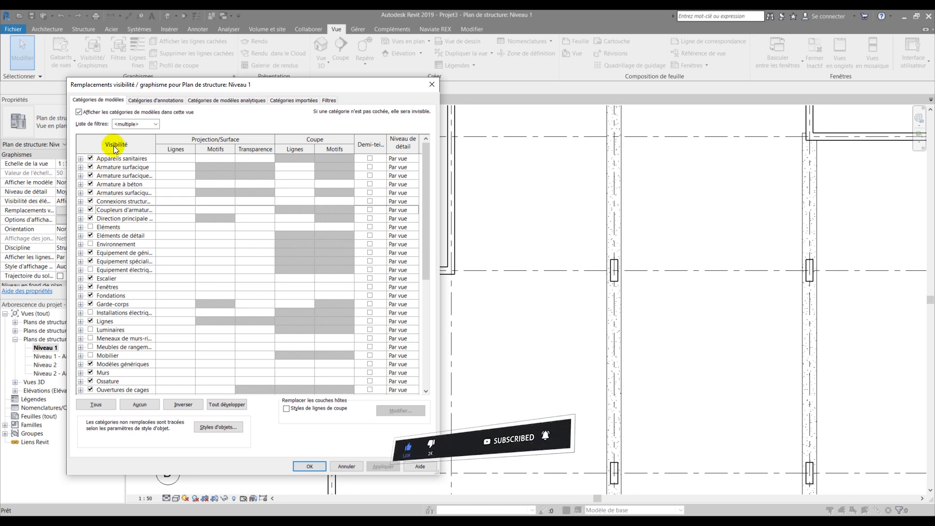
scroll(112, 183, down, 2)
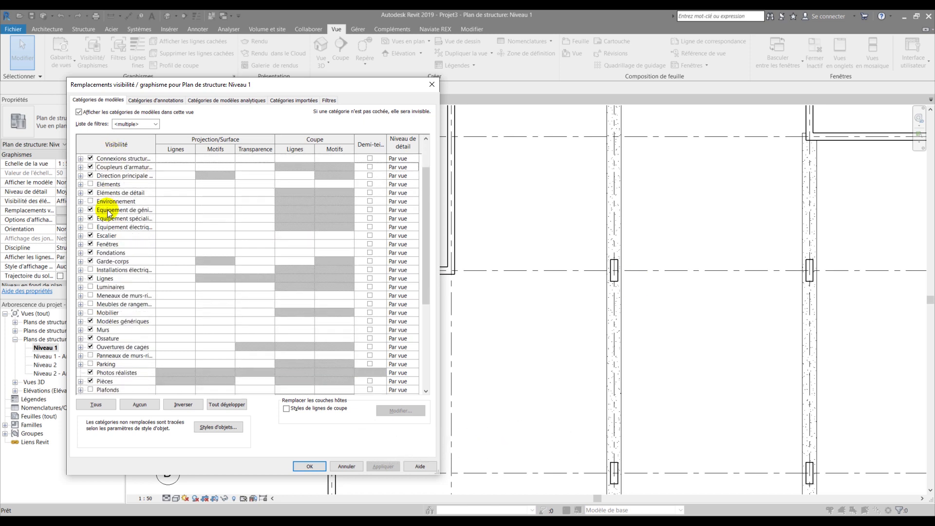
scroll(108, 219, down, 5)
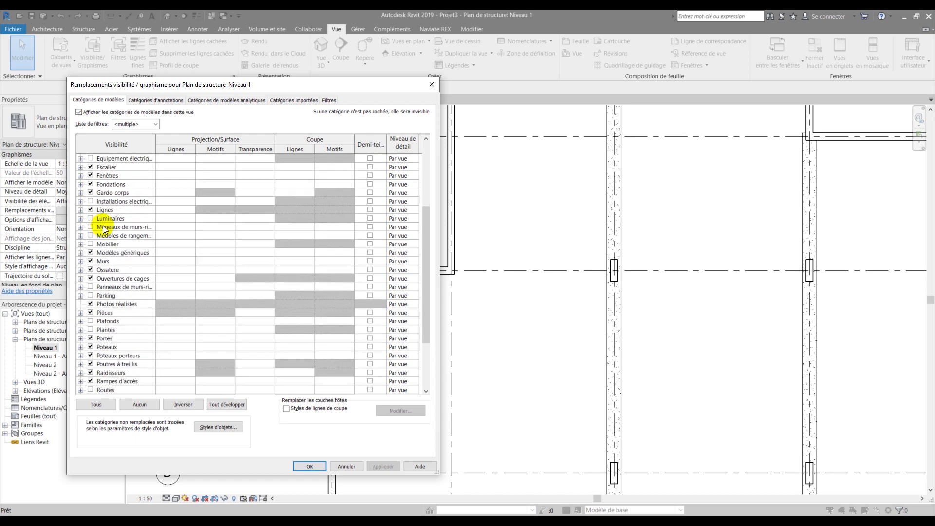
scroll(108, 249, down, 1)
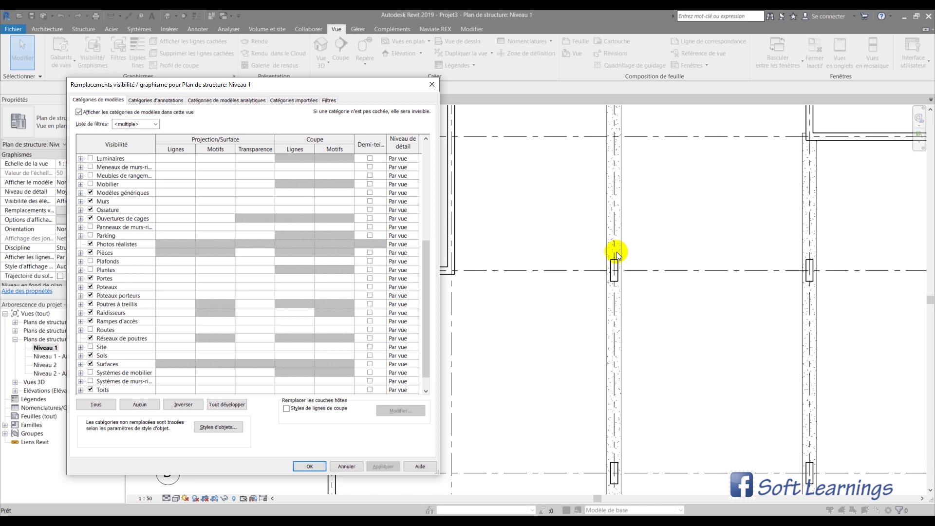
click(326, 297)
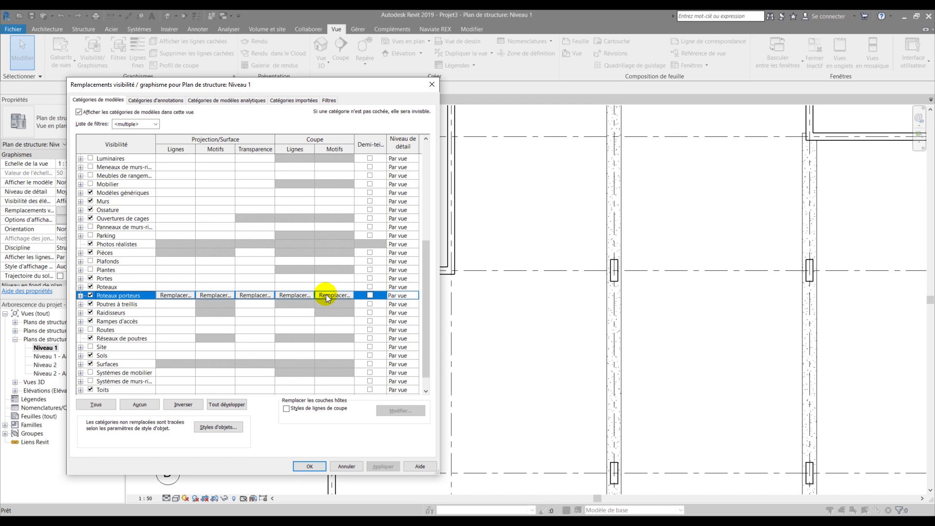
click(329, 296)
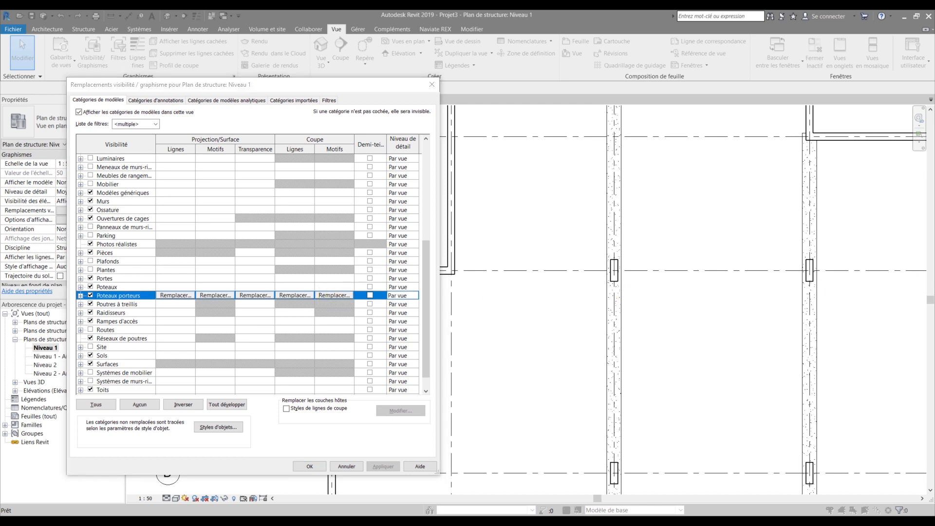
drag(811, 179, 189, 174)
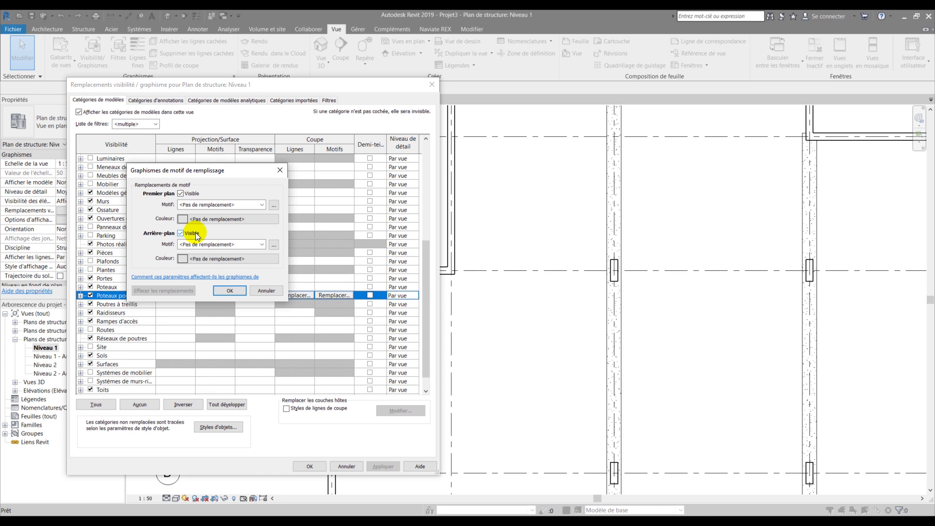
click(215, 206)
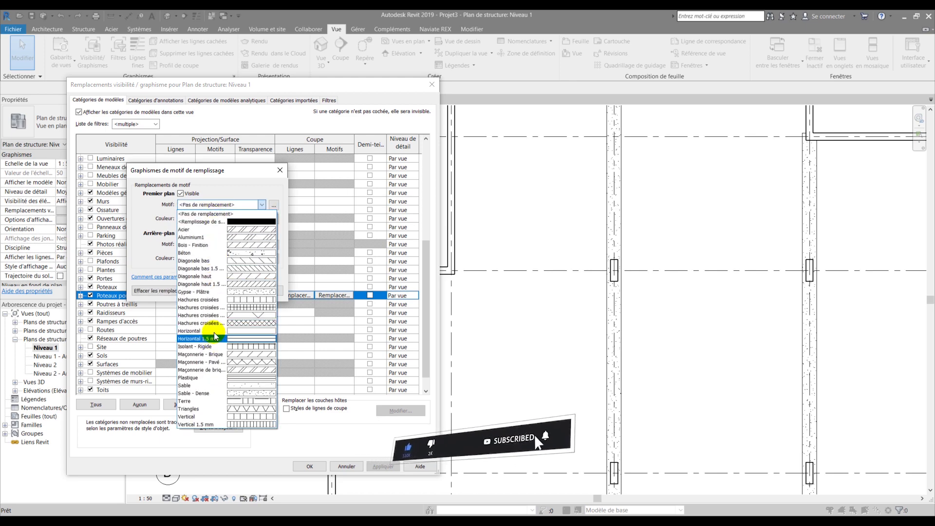
click(232, 202)
click(232, 217)
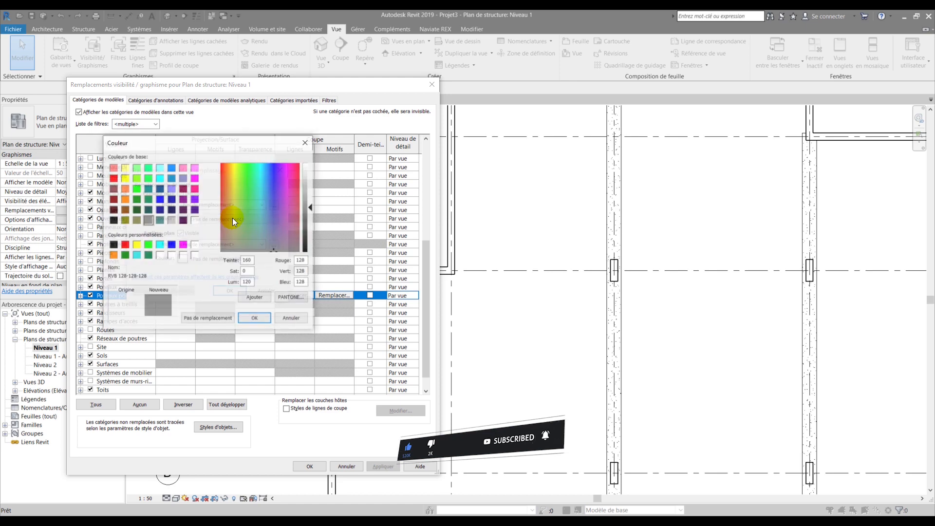
click(305, 141)
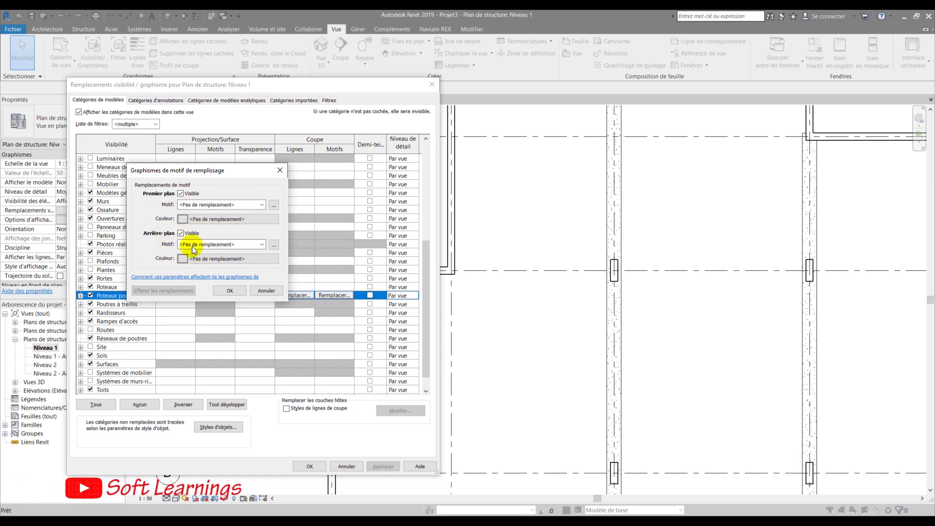
Set the structural columns' foreground cut pattern to the diagonal Hachures croisées hatch in green RVB 000-119-060
click(223, 205)
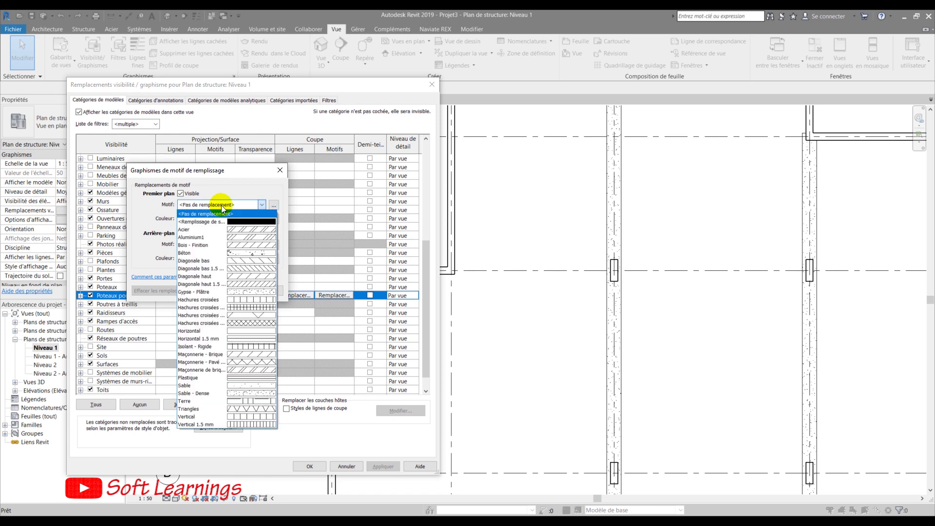
click(234, 321)
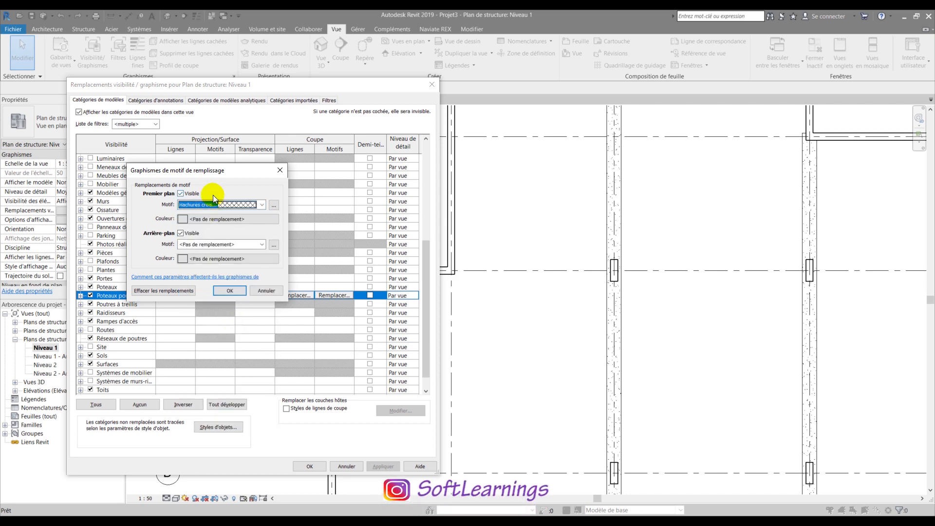
click(234, 220)
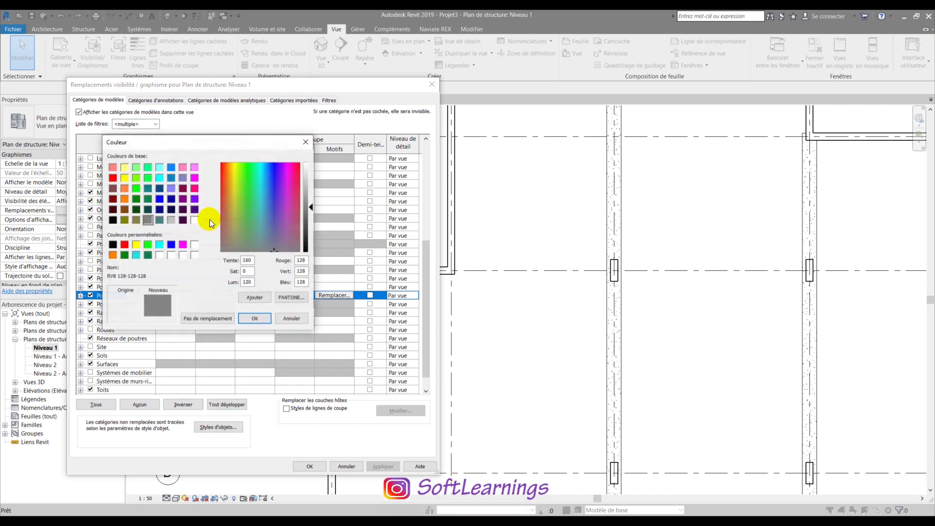
click(147, 255)
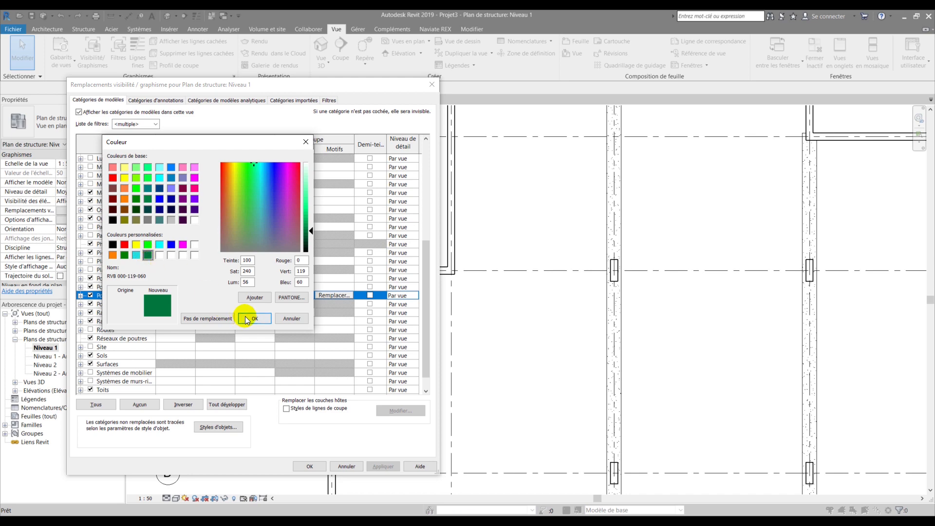
click(245, 318)
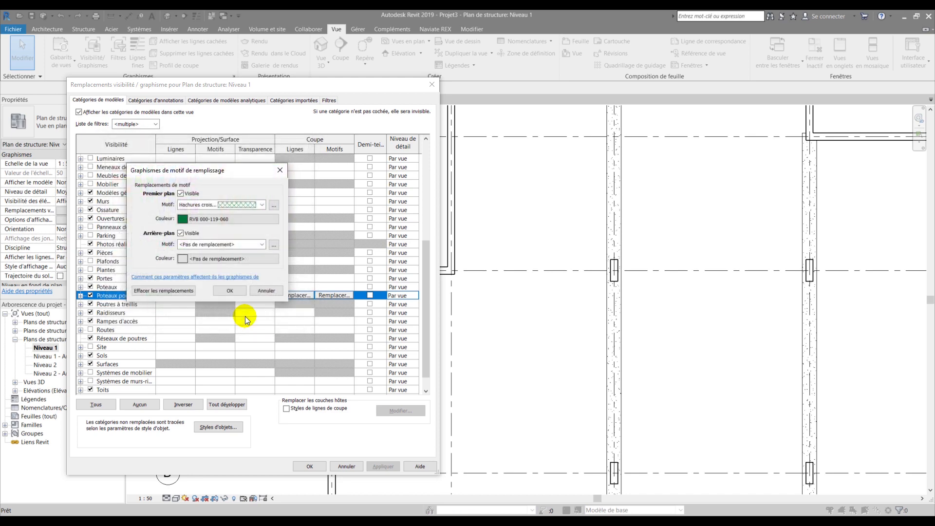
Set the structural columns' background cut pattern to Aluminium1 in green RVB 000-119-060
click(238, 247)
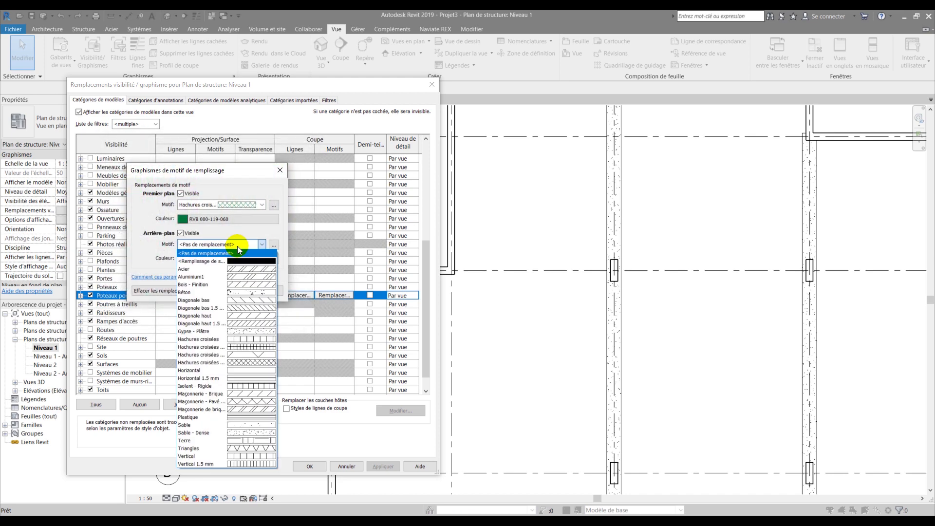
click(242, 277)
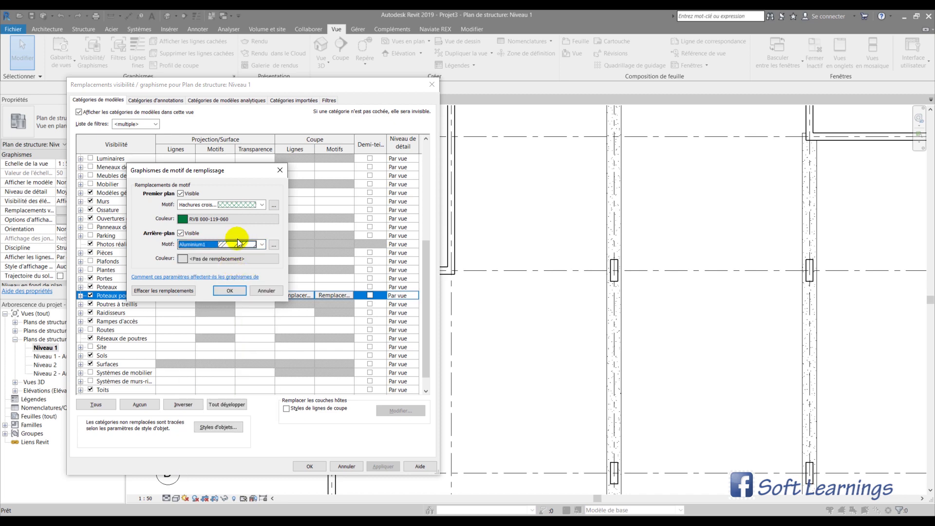
click(219, 258)
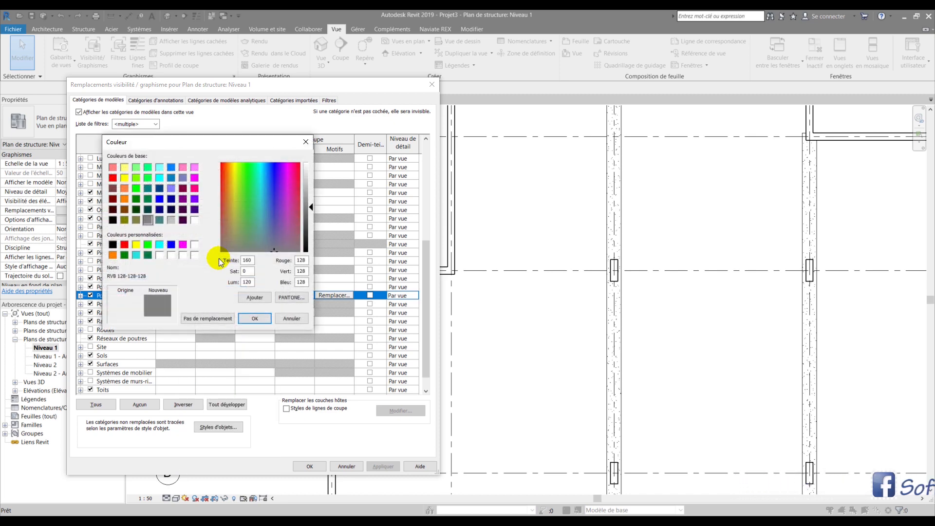
click(125, 245)
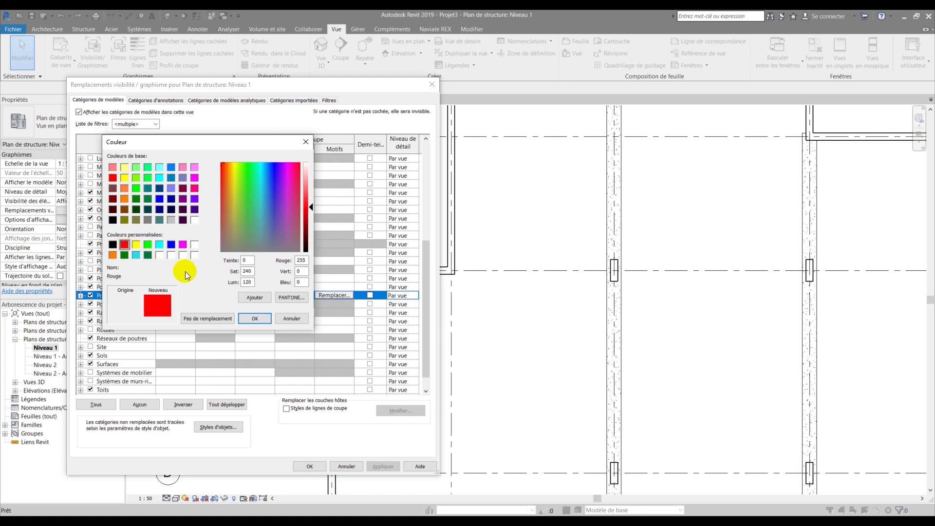
click(147, 255)
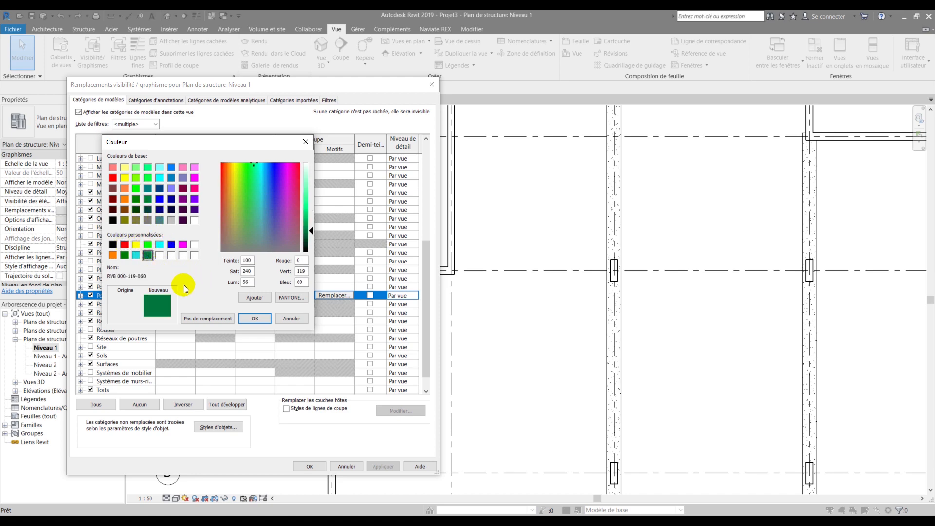
click(250, 318)
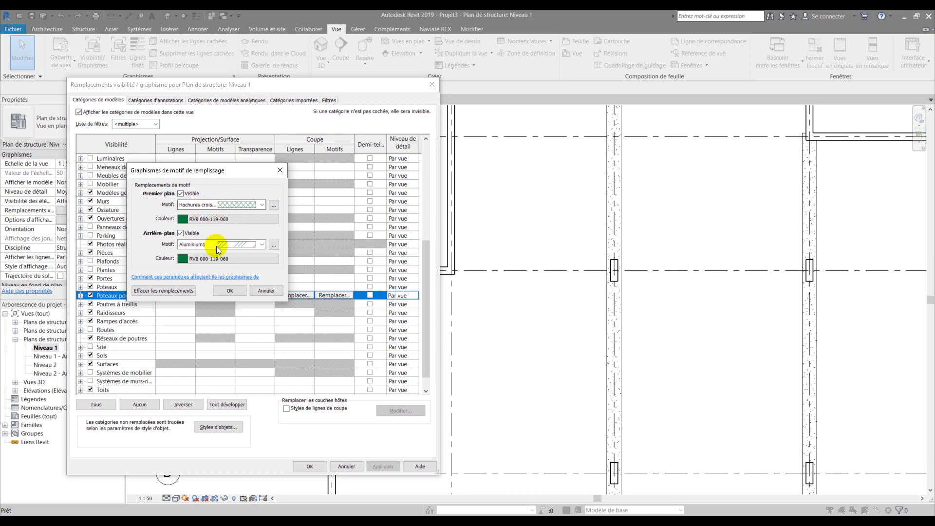
Apply the green cut pattern override for structural columns to the Niveau 1 plan and inspect a column's hatch
click(231, 290)
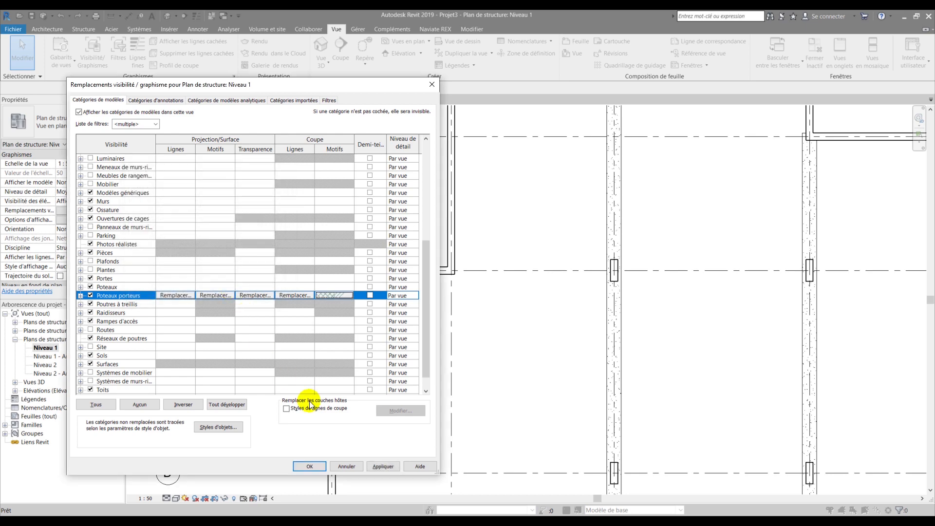
click(384, 467)
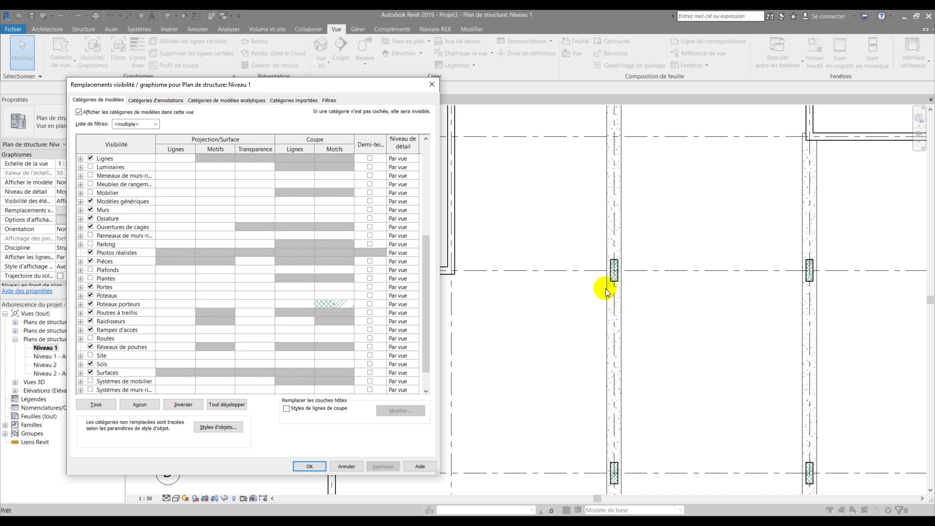
click(310, 467)
scroll(630, 272, up, 3)
scroll(631, 272, up, 3)
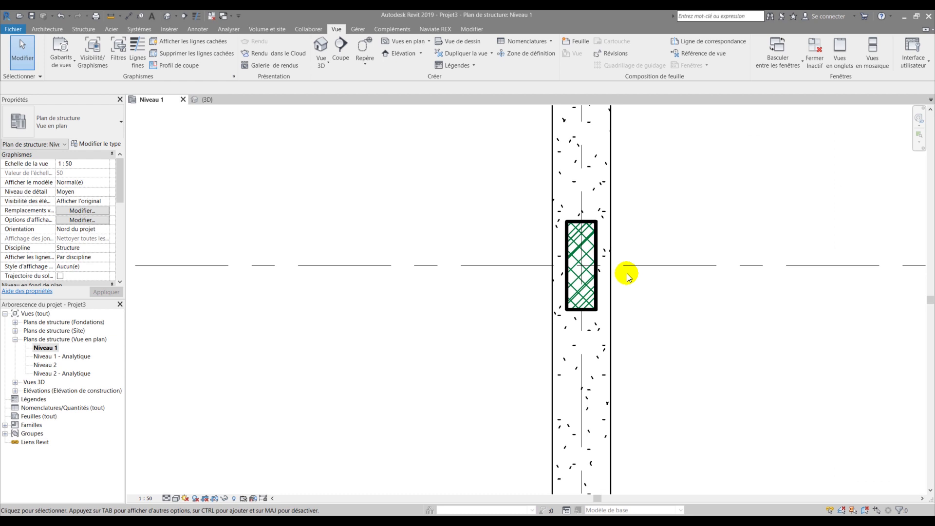
Change the structural columns' background cut pattern in the Niveau 1 plan to Gypse - Plâtre in red (Rouge) and apply it
key(v)
key(v)
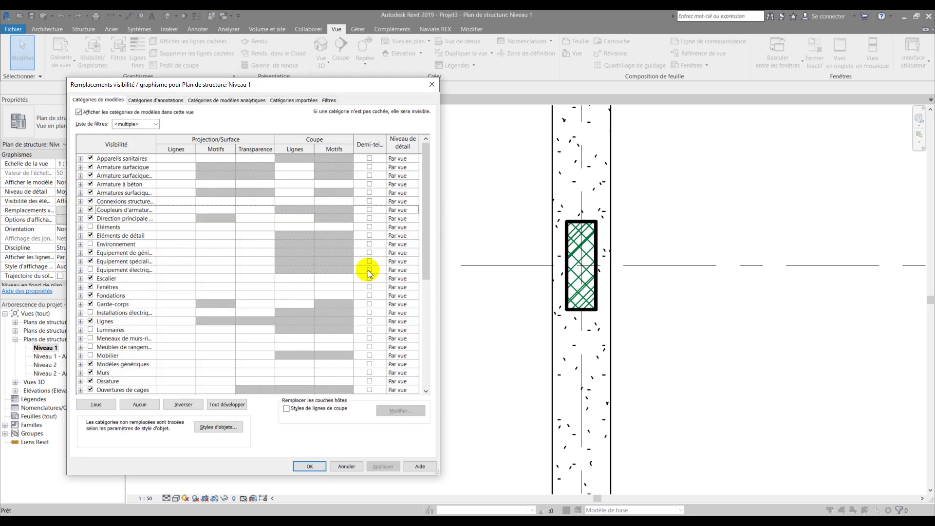
scroll(367, 271, down, 5)
scroll(366, 271, down, 2)
click(341, 331)
click(342, 329)
click(207, 247)
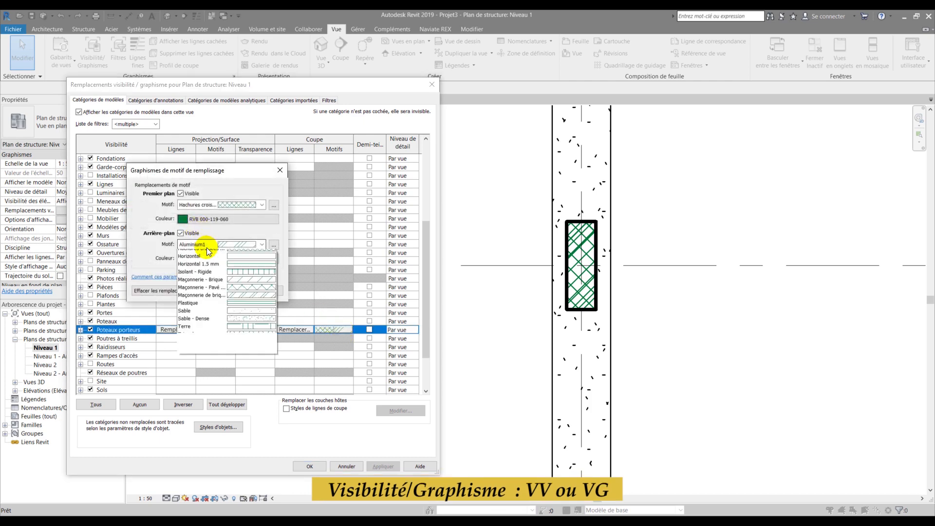
click(233, 332)
click(229, 258)
click(125, 244)
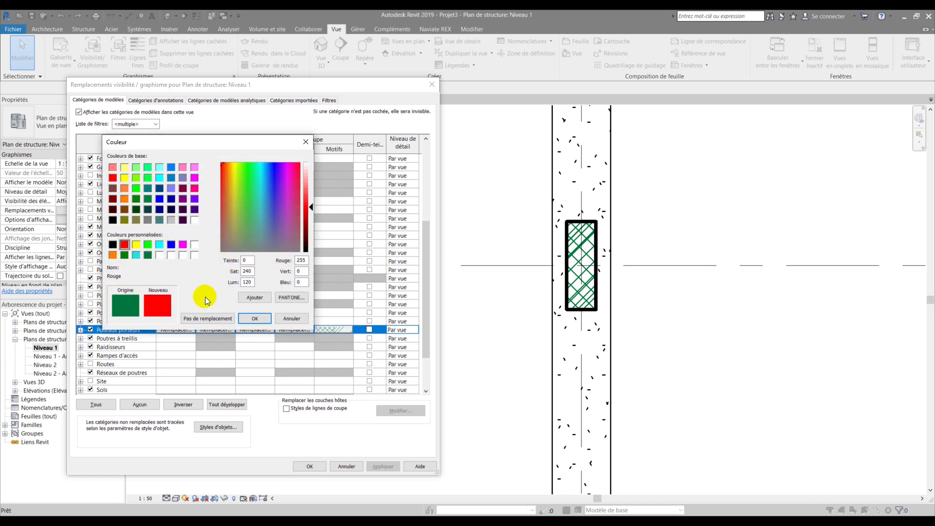
click(251, 319)
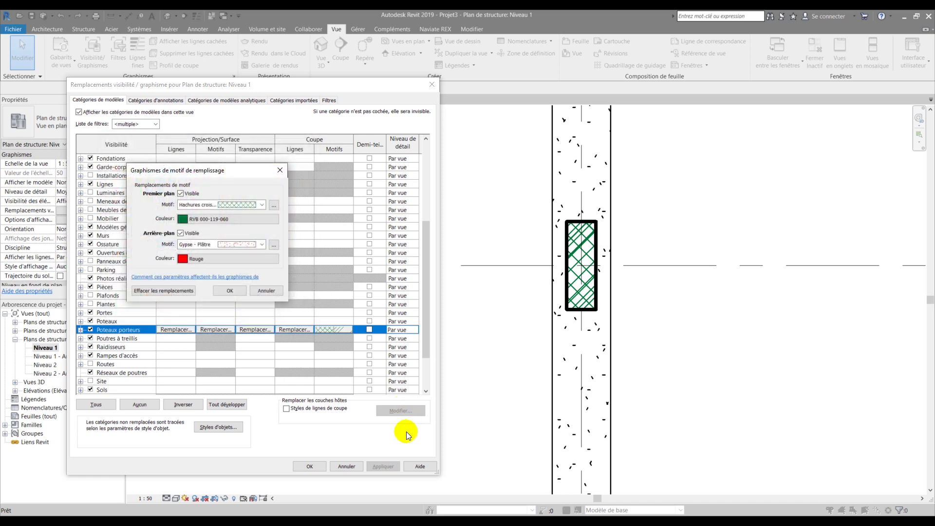
click(230, 291)
click(384, 462)
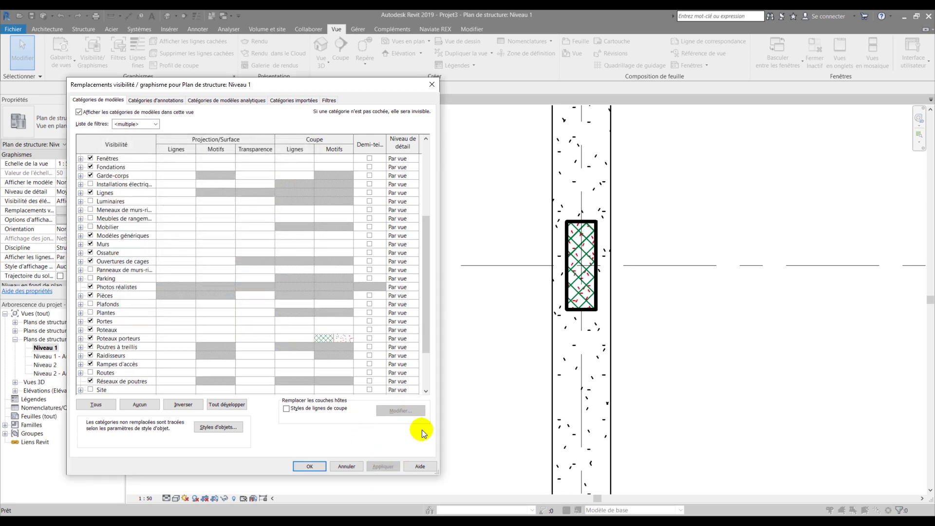
Clear all foreground and background cut pattern overrides of the Poteaux porteurs category
click(335, 337)
click(335, 337)
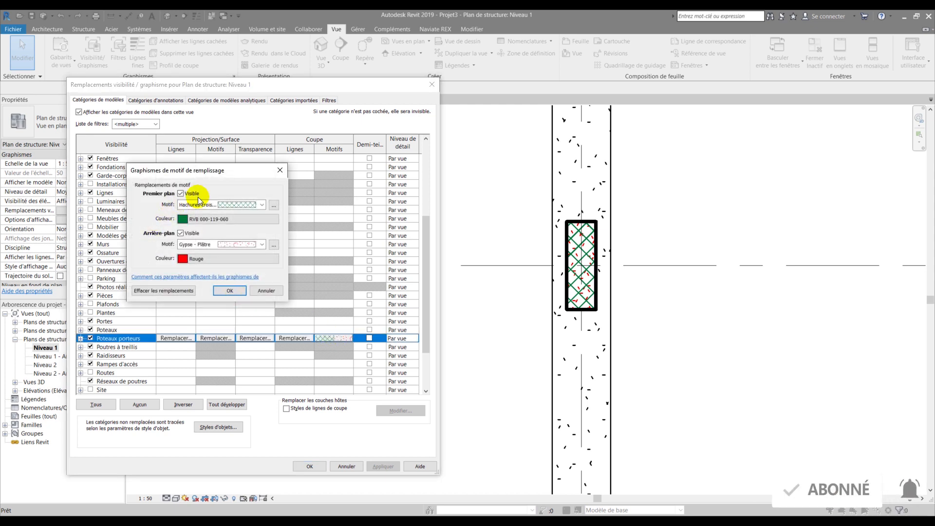
click(162, 291)
Set the structural columns' foreground cut pattern to solid fill in black (Noir) and apply the override to the plan
click(231, 205)
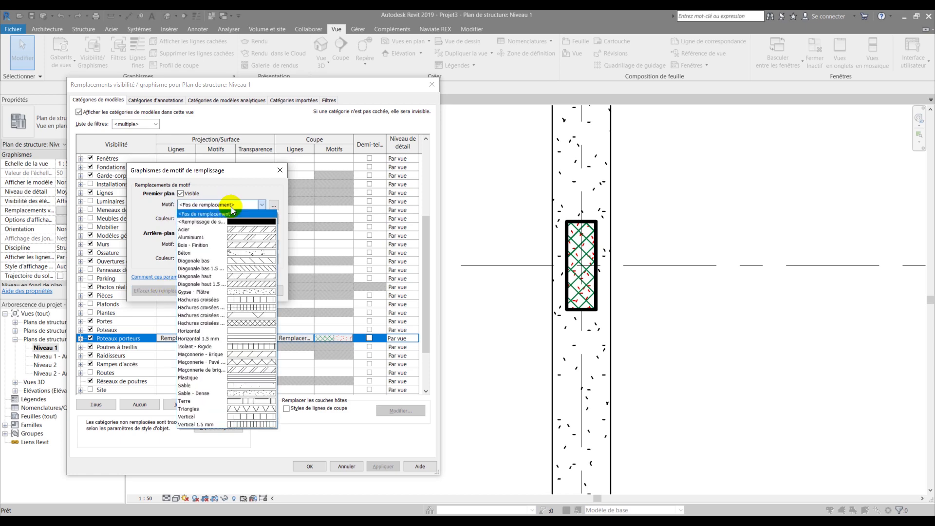
click(233, 222)
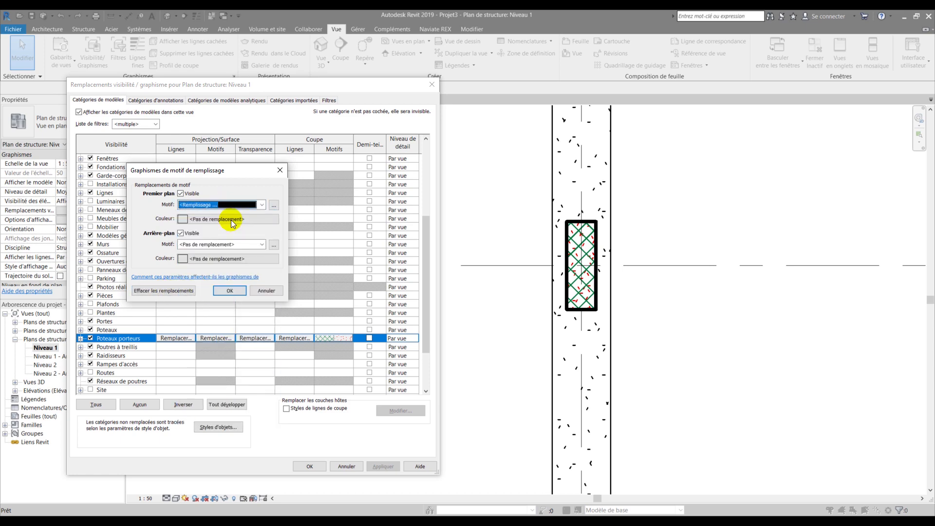
click(231, 220)
click(113, 246)
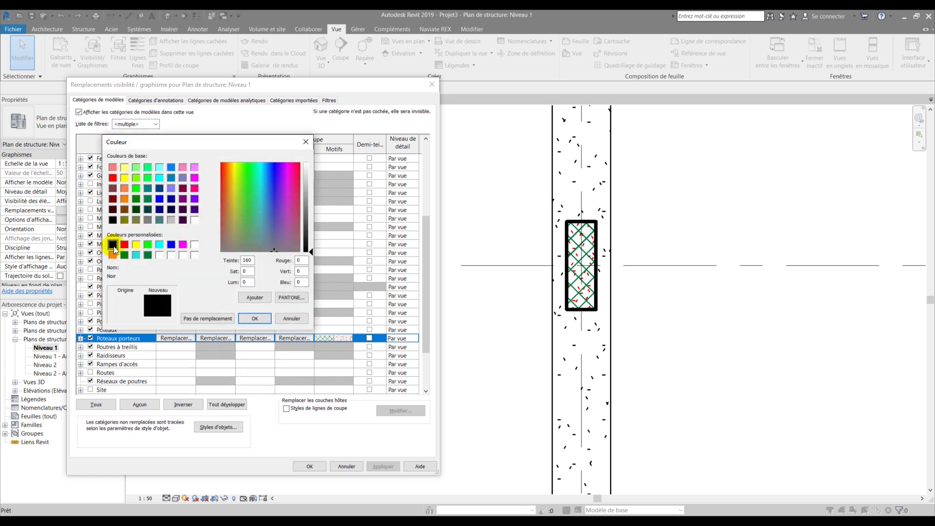
click(257, 319)
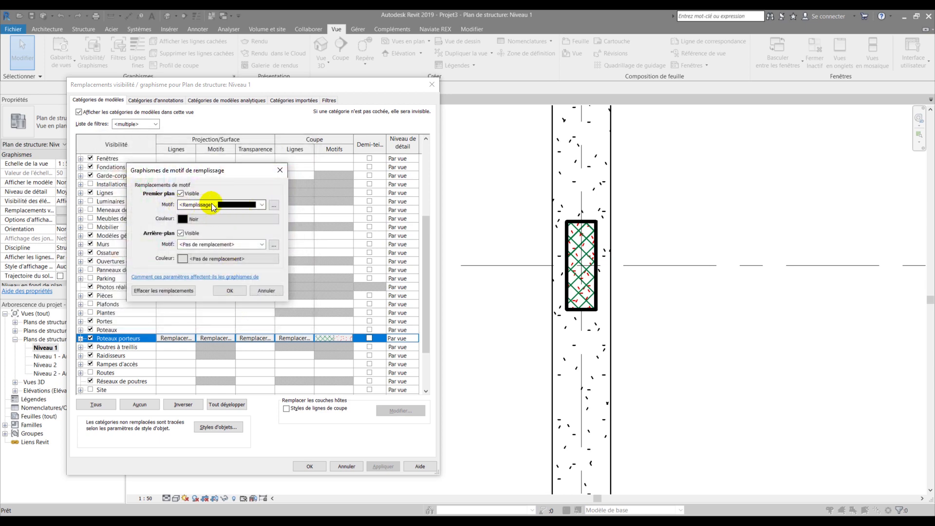
click(235, 208)
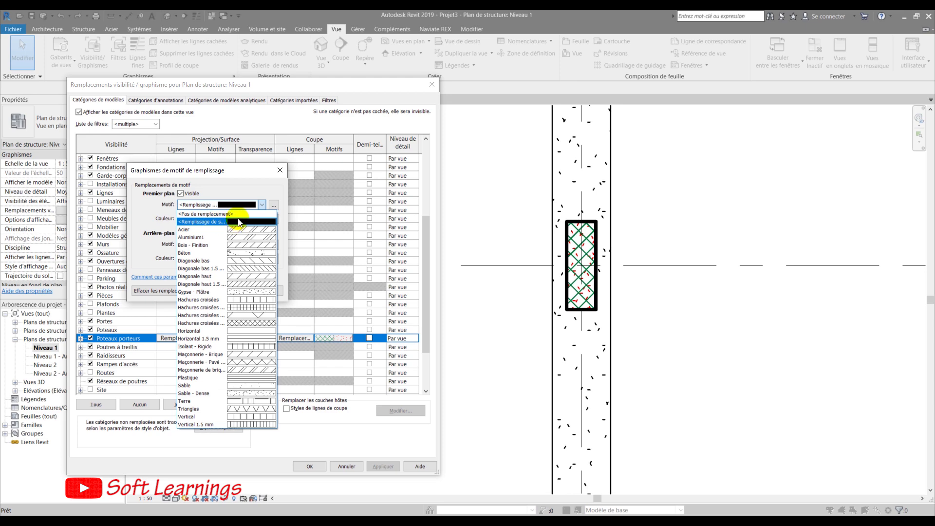
click(238, 204)
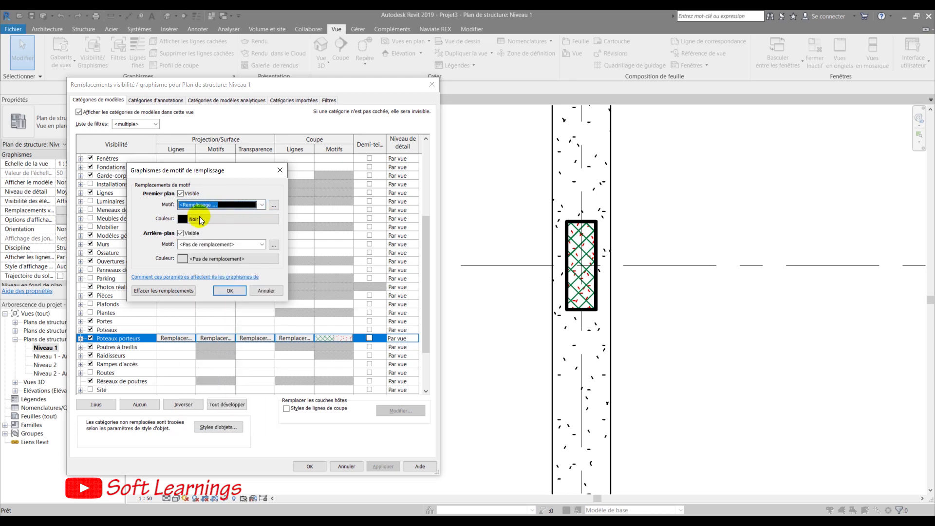
click(227, 289)
click(382, 466)
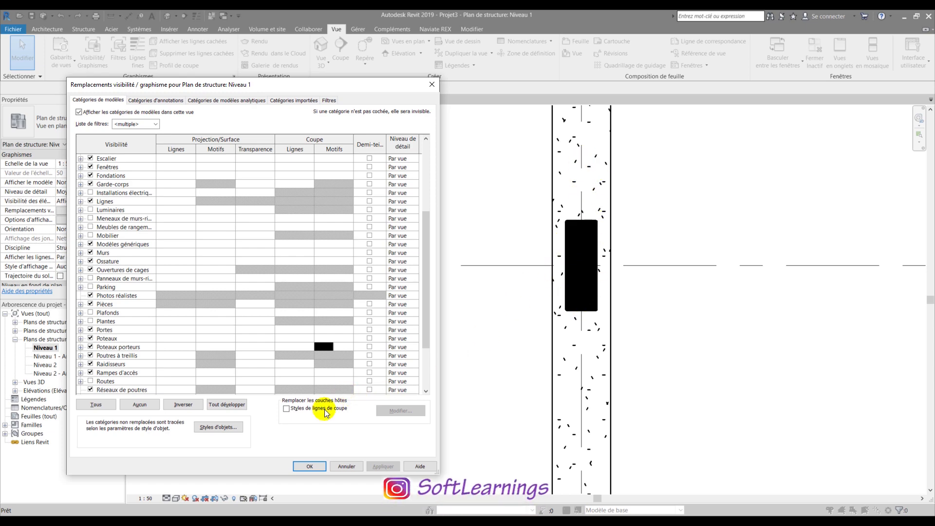
click(308, 467)
Review the columns and beams in the plan and reopen the Niveau 1 visibility/graphics overrides at the Ossature category
scroll(401, 319, down, 4)
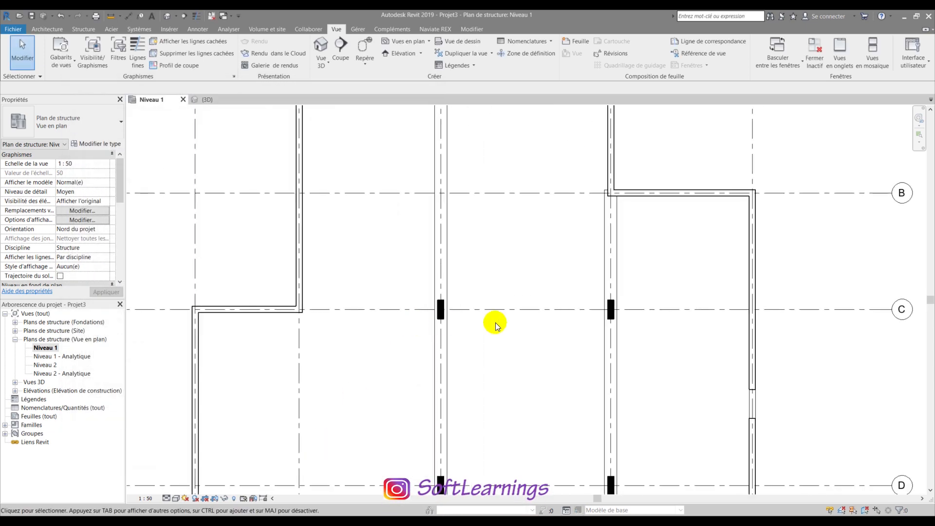
scroll(543, 307, down, 3)
scroll(551, 419, up, 3)
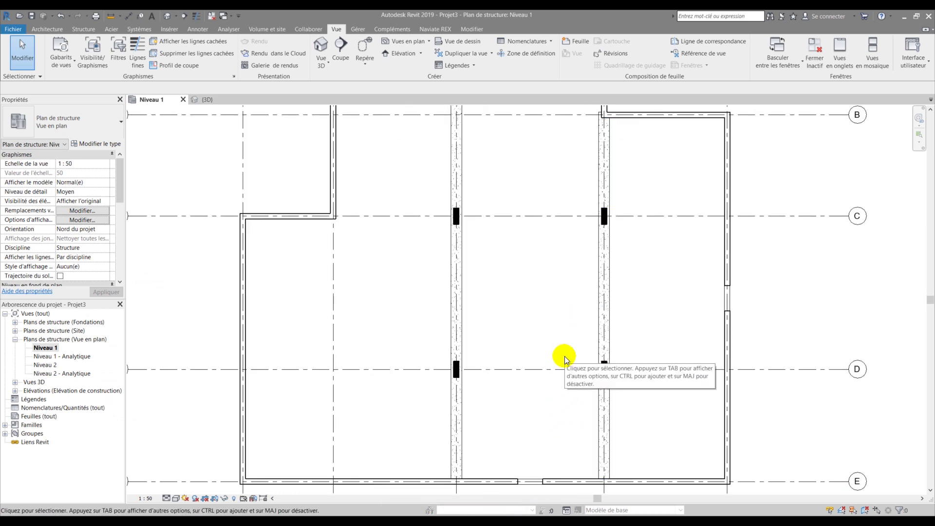
scroll(599, 240, up, 3)
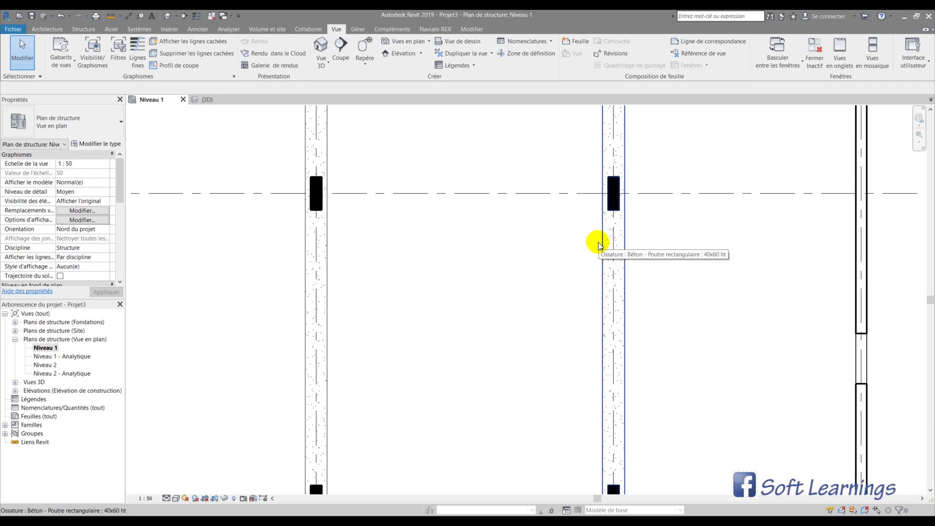
scroll(599, 246, down, 1)
middle_drag(576, 260, 648, 259)
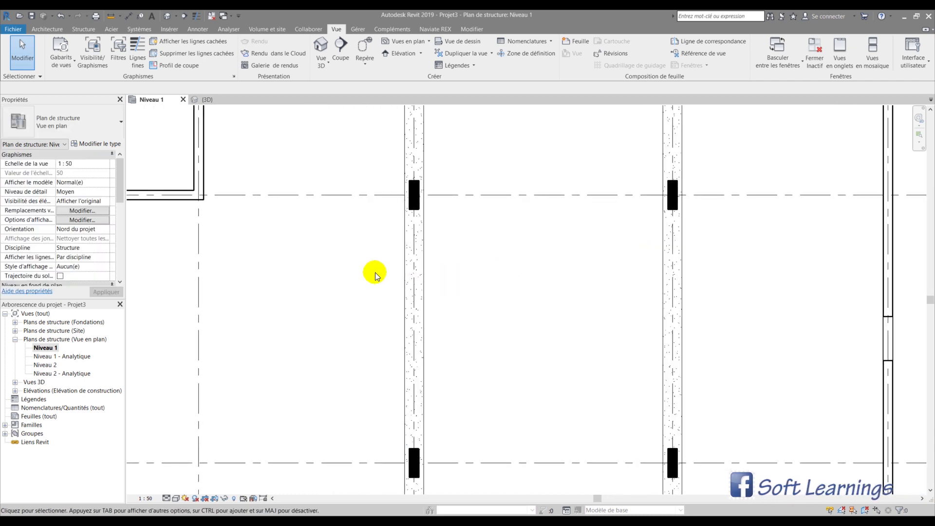
key(v)
key(g)
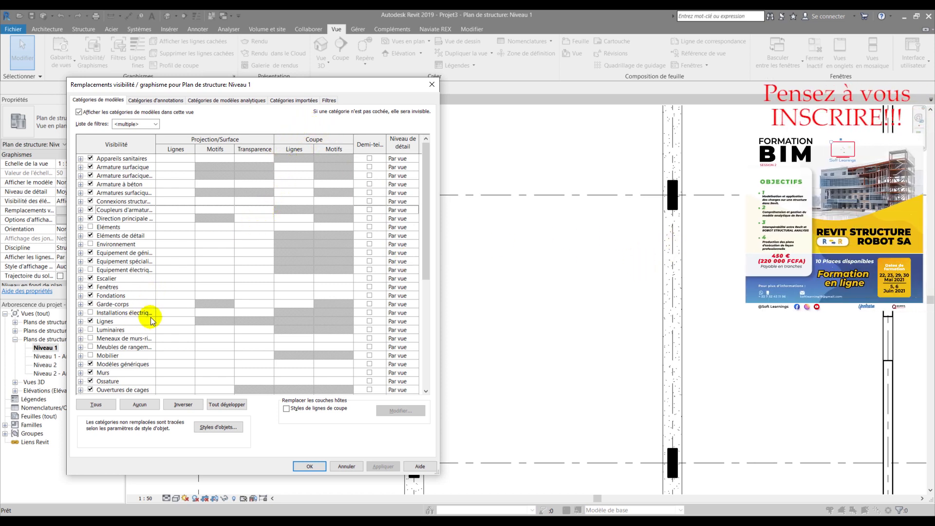
scroll(153, 317, down, 2)
scroll(153, 317, down, 4)
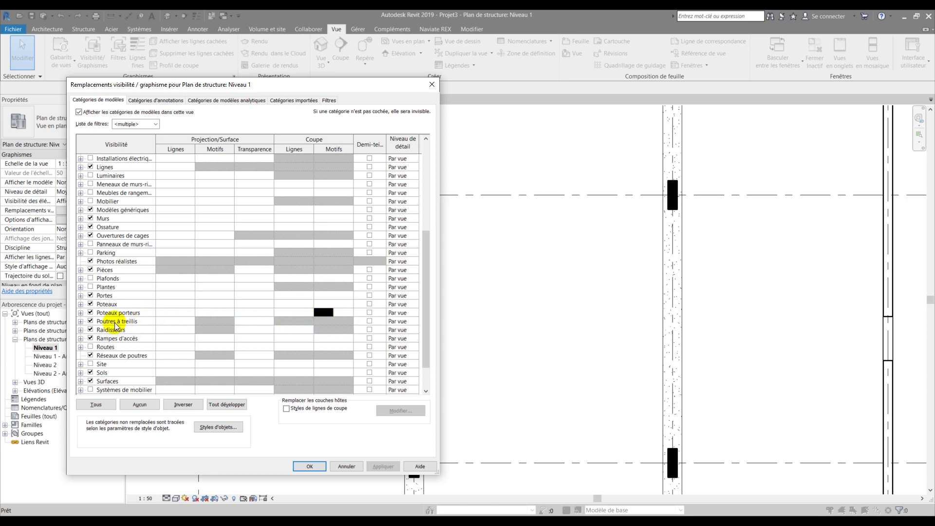
scroll(115, 325, up, 3)
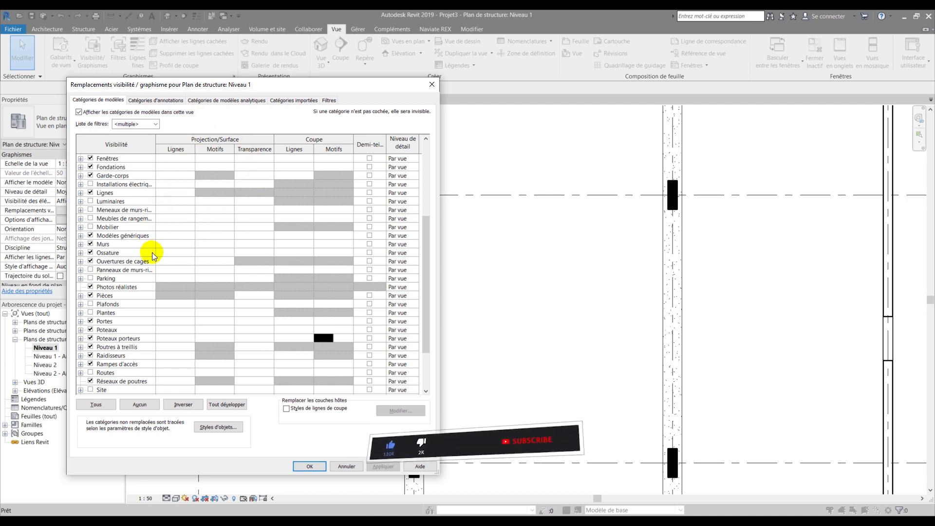
Override the Ossature category's projection/surface foreground pattern with solid fill in grey RVB 192-192-192 and apply it to the plan
click(209, 252)
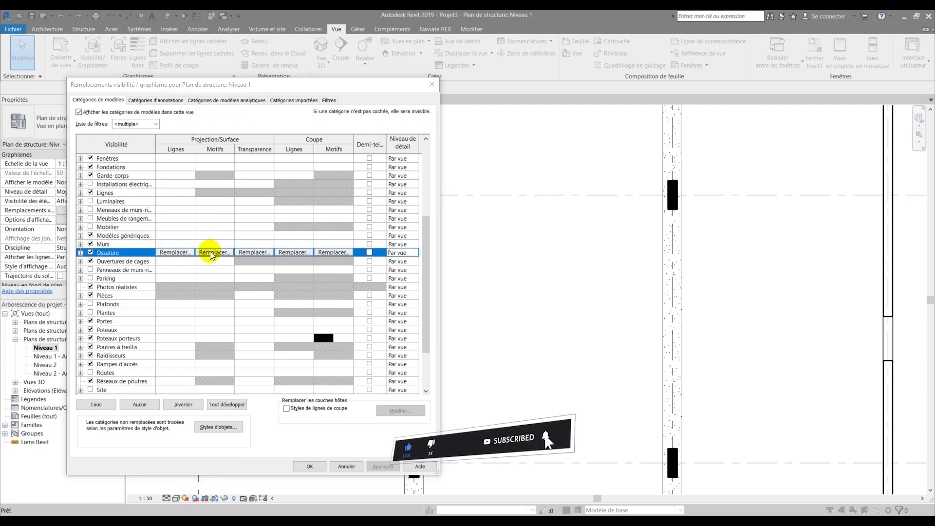
click(209, 252)
click(217, 205)
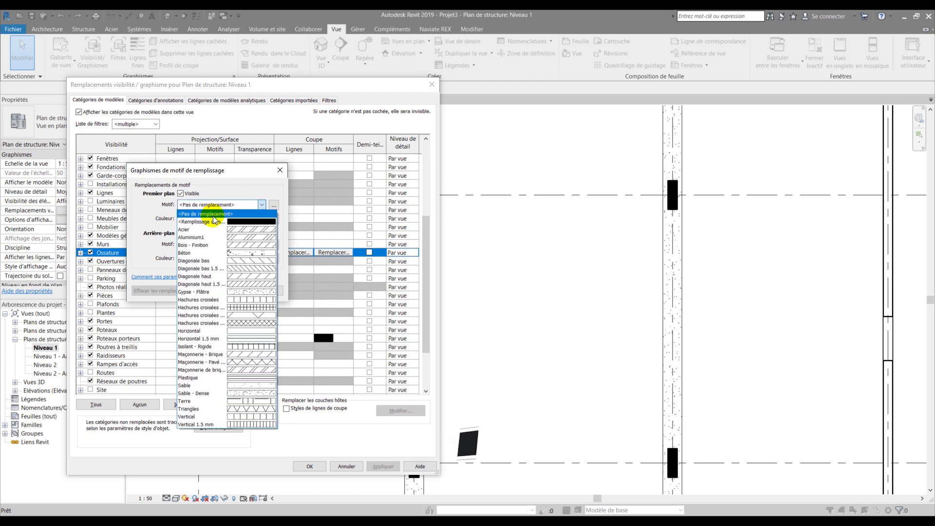
click(210, 222)
click(210, 220)
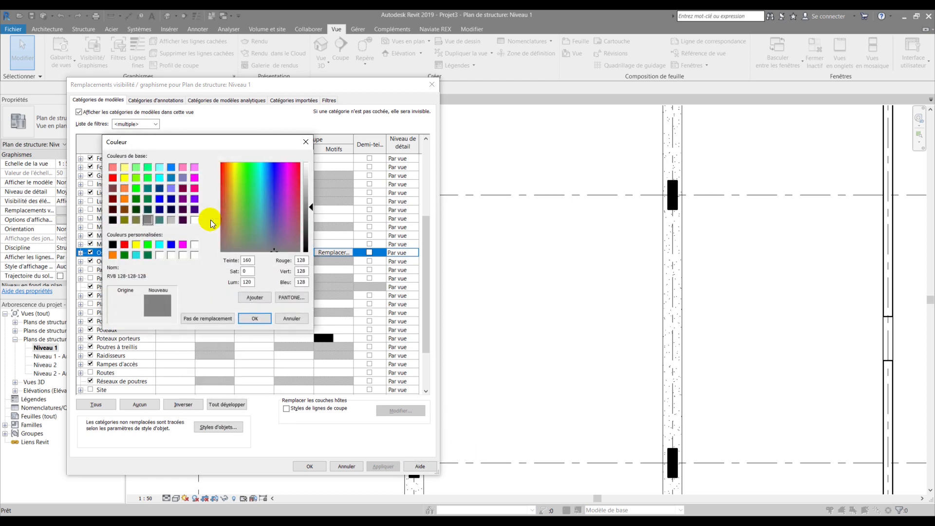
click(171, 220)
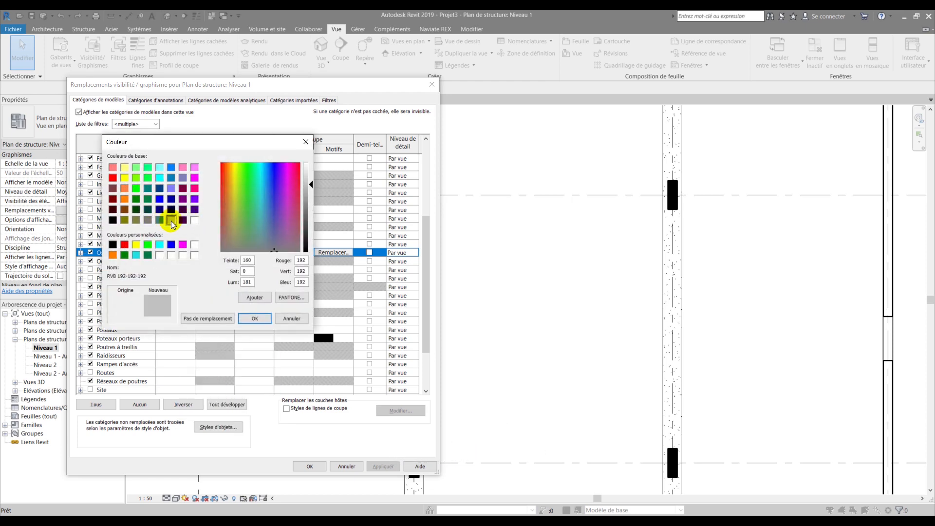
click(258, 317)
click(233, 290)
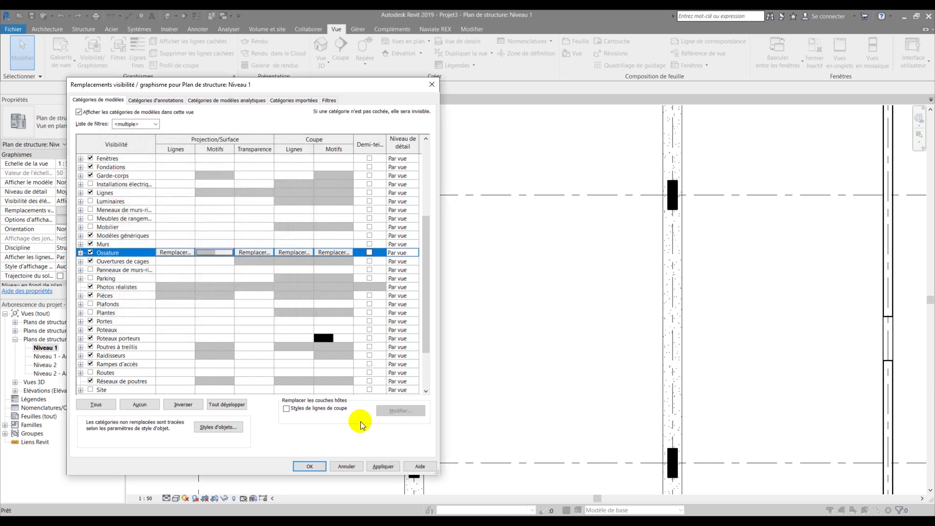
click(383, 466)
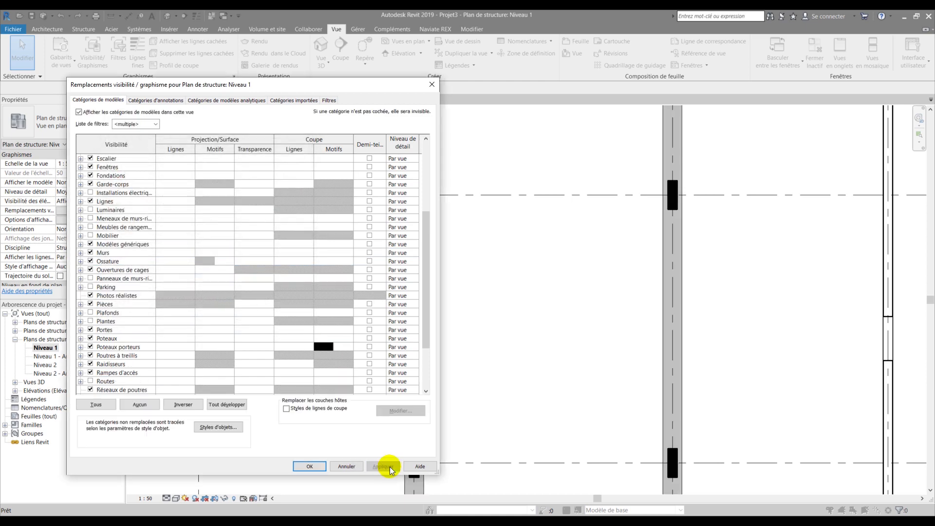
click(308, 466)
Examine how the beams, columns and perimeter walls are displayed across the Niveau 1 plan around grids B to E
scroll(393, 328, down, 2)
middle_drag(478, 324, 616, 267)
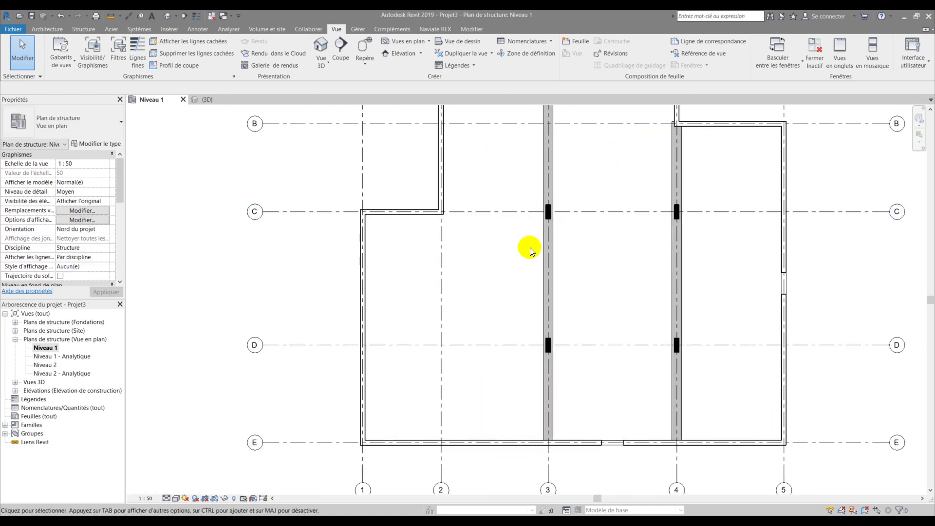
scroll(530, 247, up, 5)
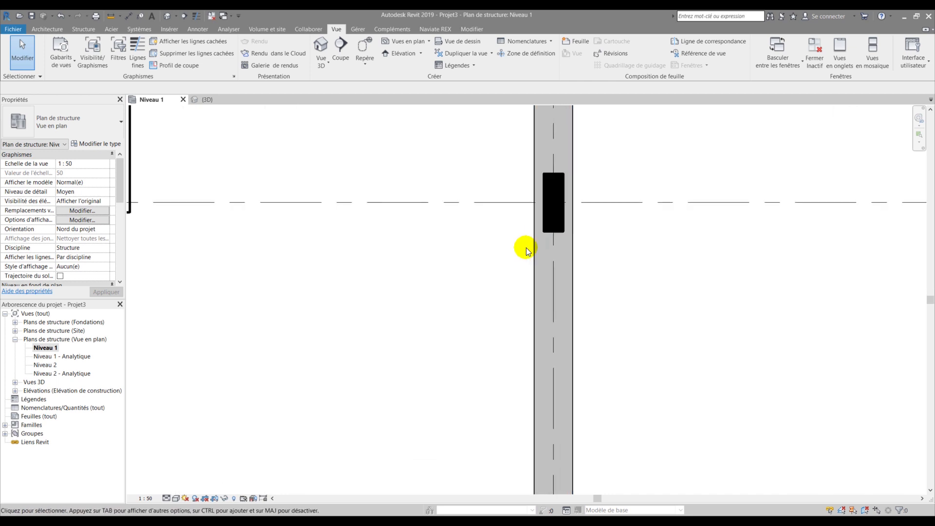
scroll(525, 250, down, 2)
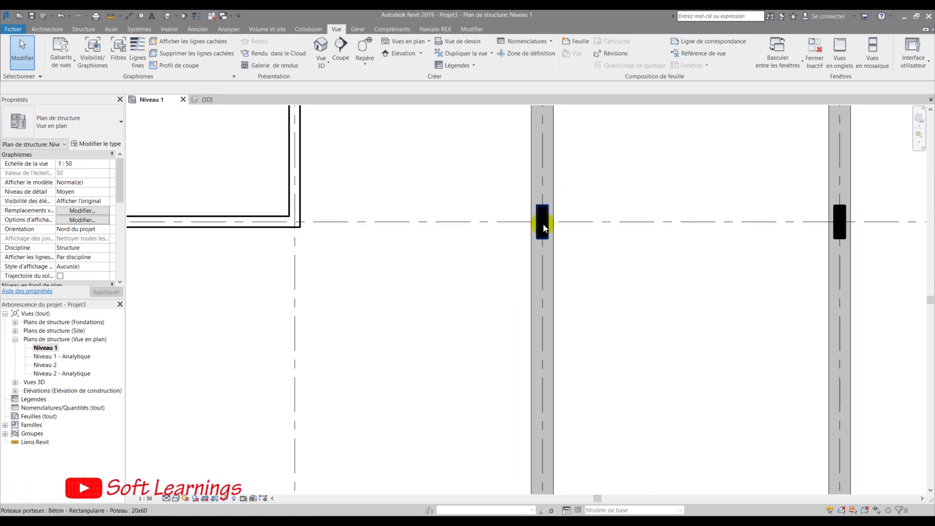
scroll(543, 224, down, 3)
scroll(520, 424, up, 3)
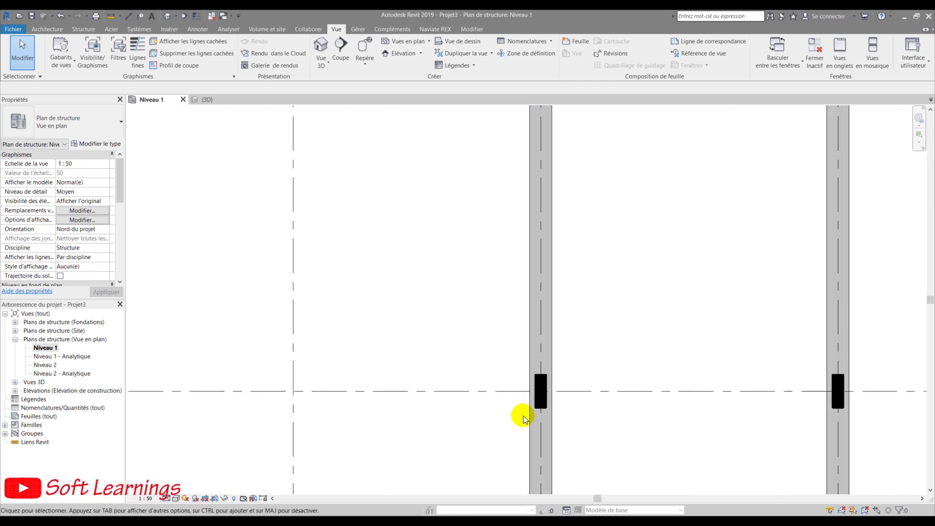
scroll(313, 242, down, 3)
middle_drag(314, 242, 328, 323)
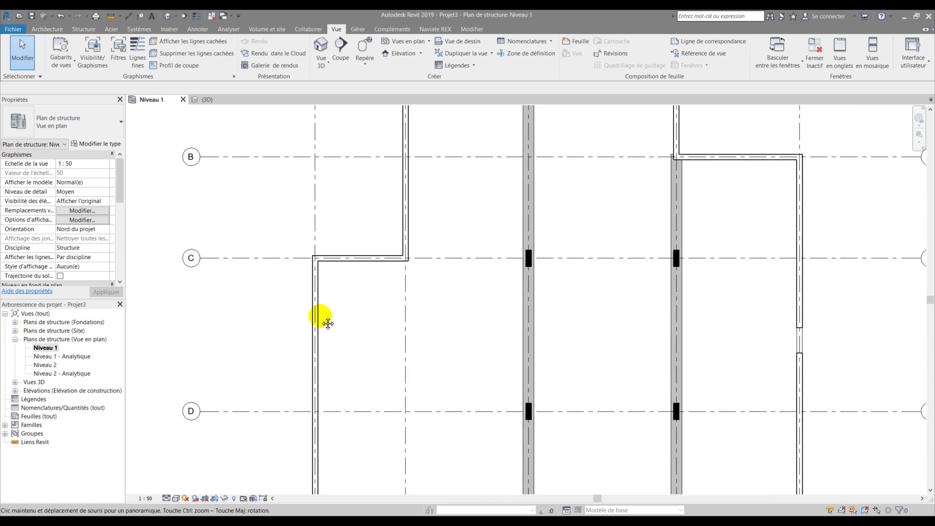
middle_drag(706, 338, 633, 309)
scroll(604, 305, up, 3)
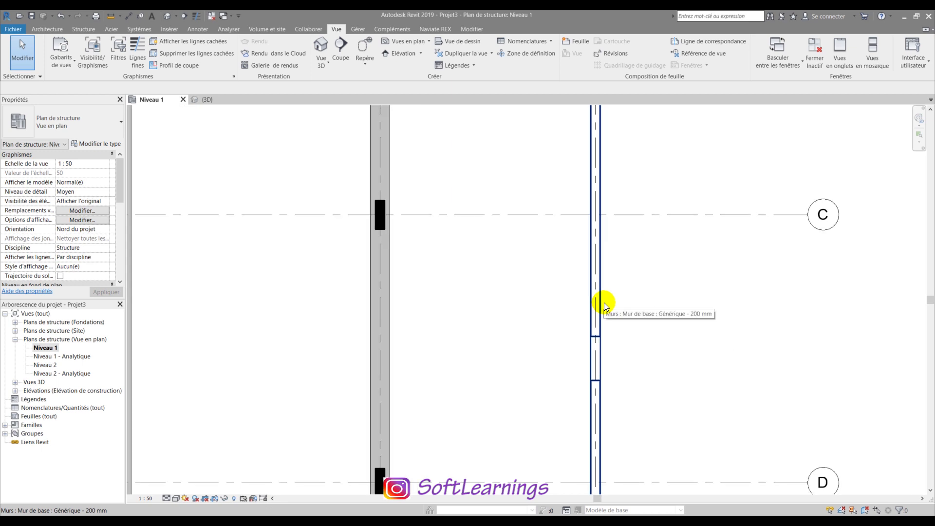
Reopen the Niveau 1 visibility/graphics overrides and set the Murs category's foreground cut pattern to Aluminium1
scroll(604, 302, down, 2)
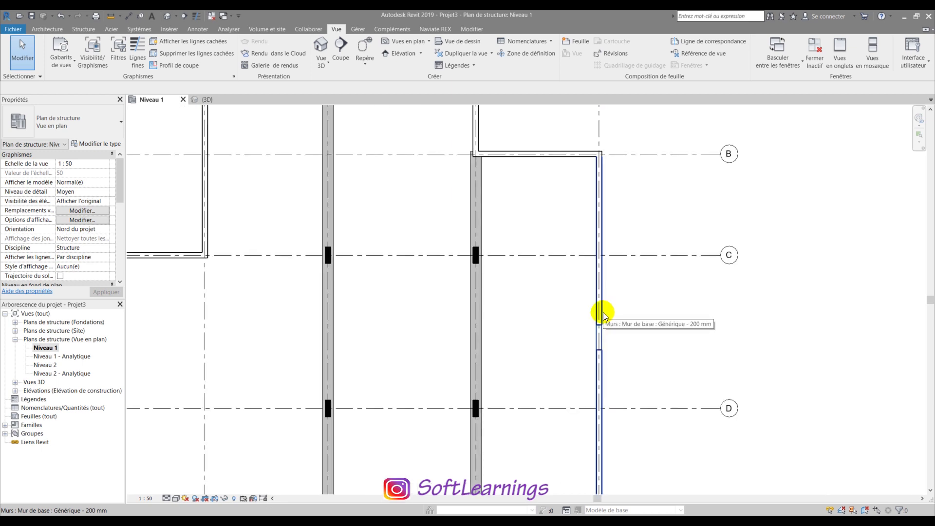
key(g)
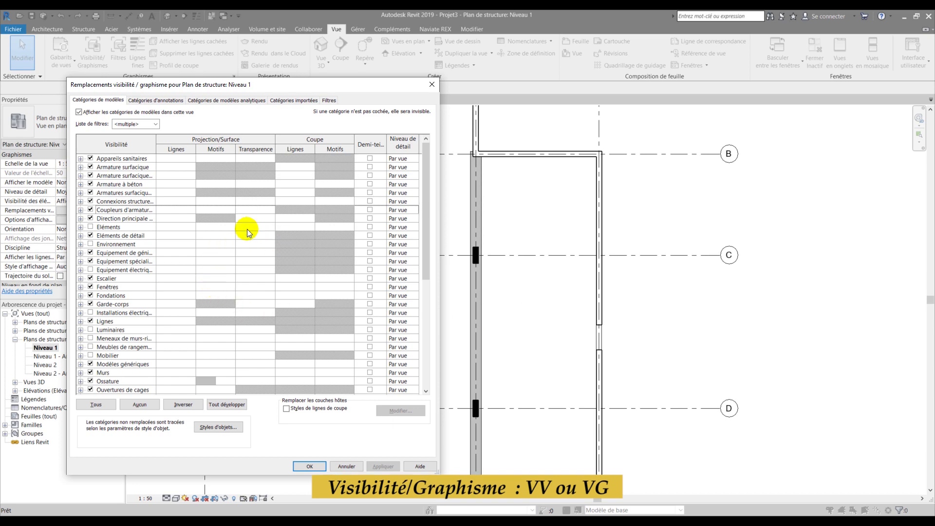
scroll(195, 223, down, 4)
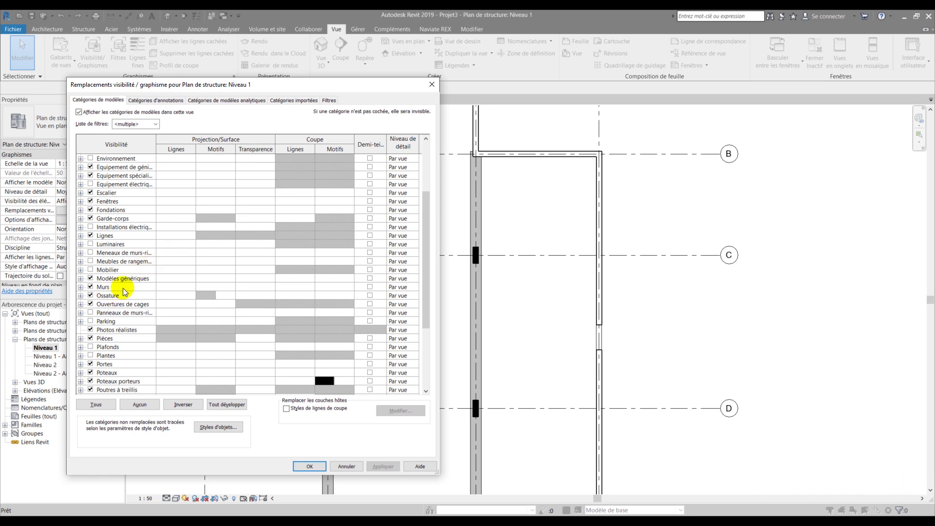
click(320, 287)
click(323, 285)
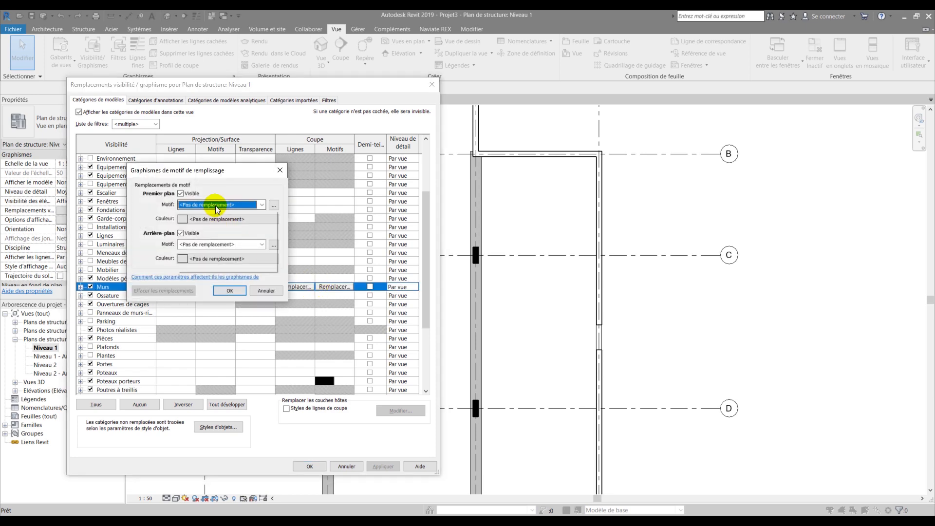
click(215, 206)
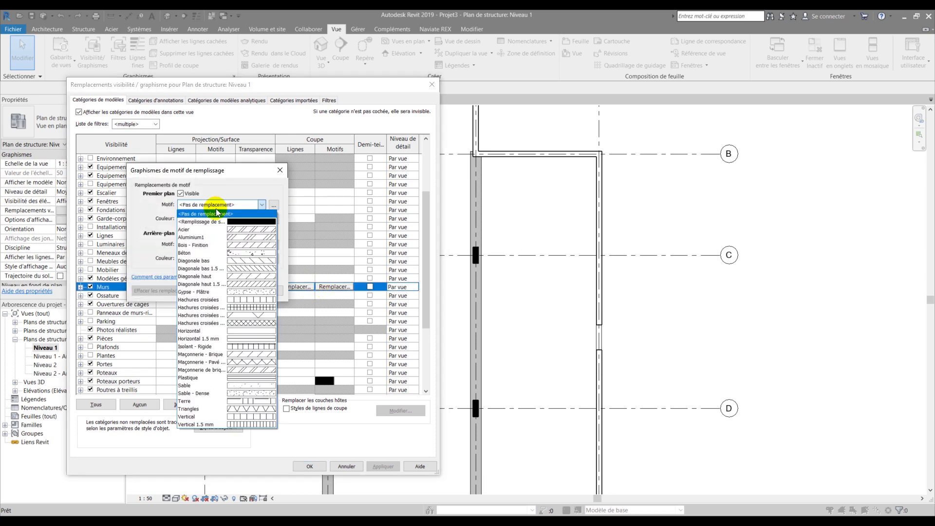
click(223, 238)
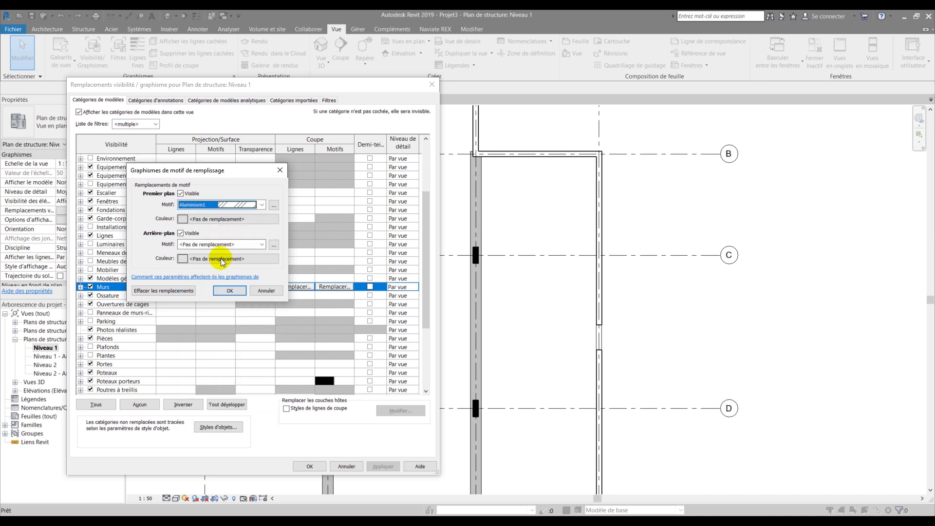
click(232, 290)
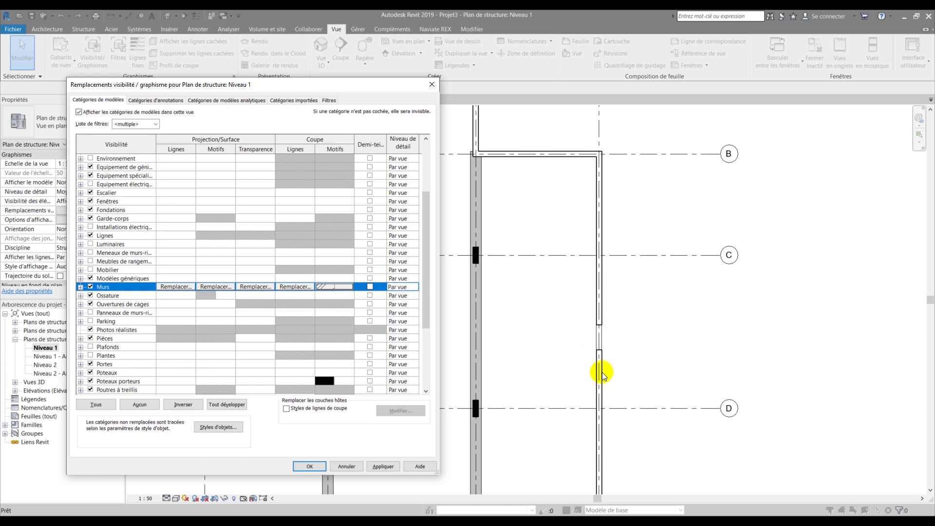
Override the Murs category's projection/surface foreground pattern with solid fill in grey RVB 128-128-128 and apply both wall overrides to the plan
click(211, 287)
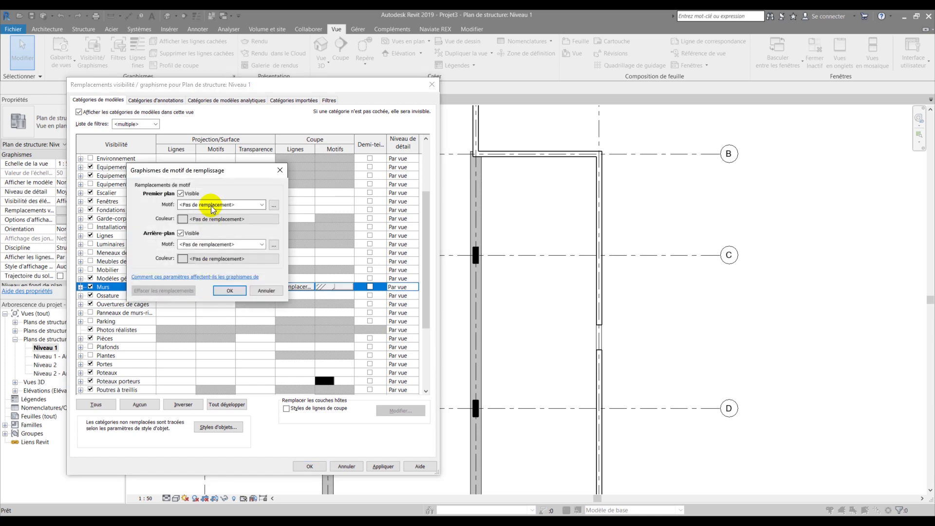
click(211, 206)
click(209, 217)
click(209, 219)
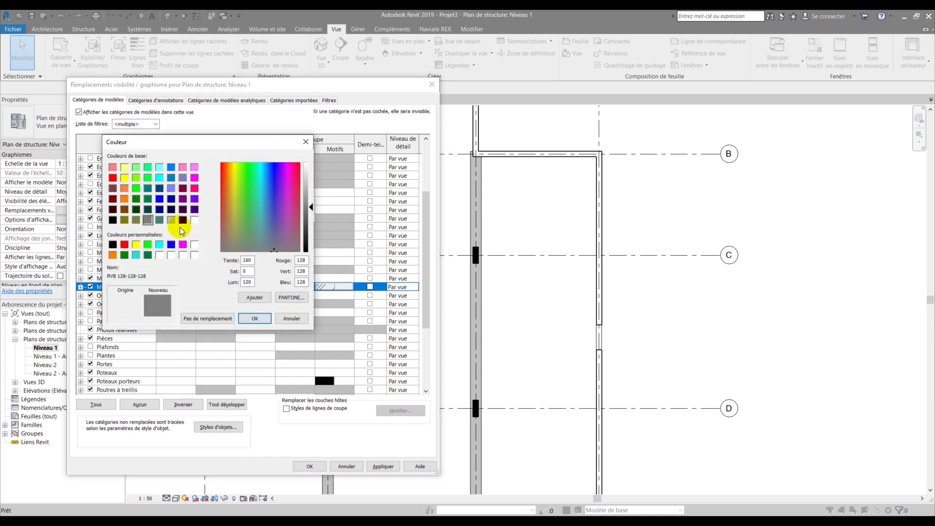
click(254, 318)
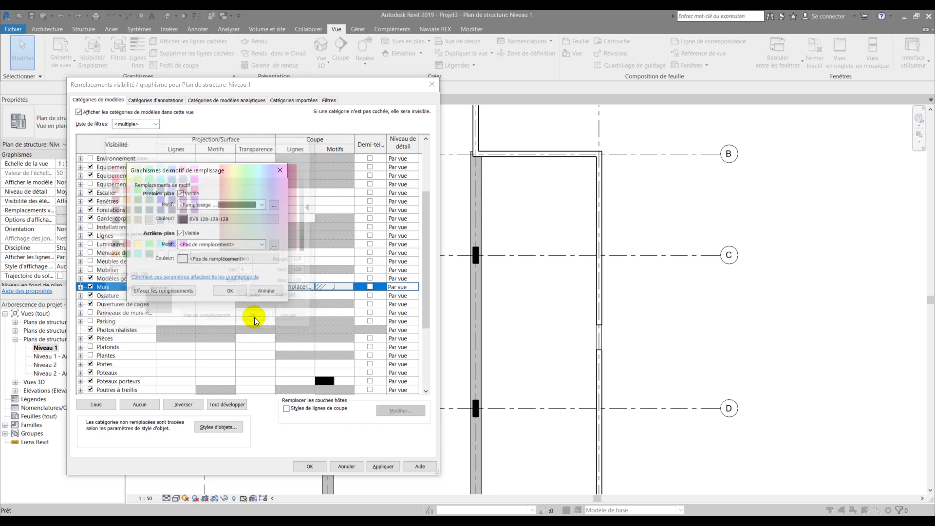
click(228, 292)
click(383, 467)
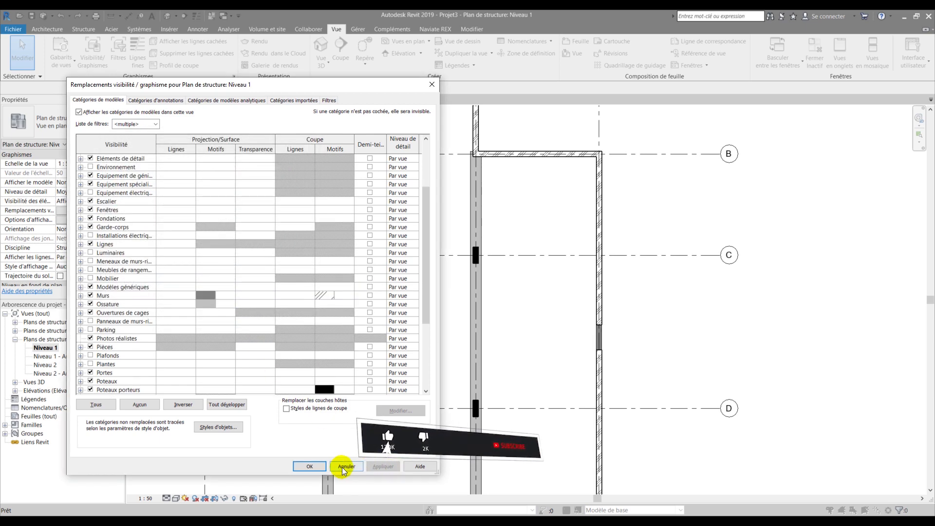
click(309, 466)
scroll(428, 312, down, 3)
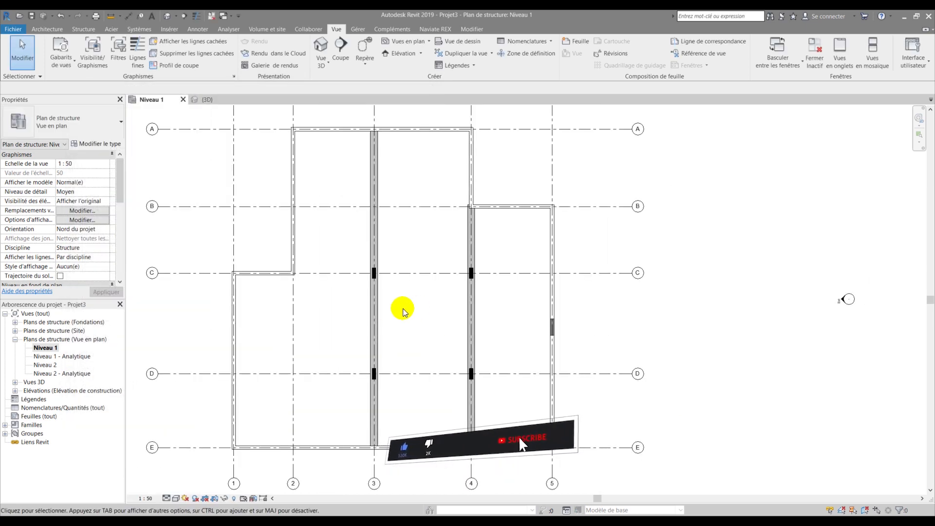
scroll(292, 151, up, 4)
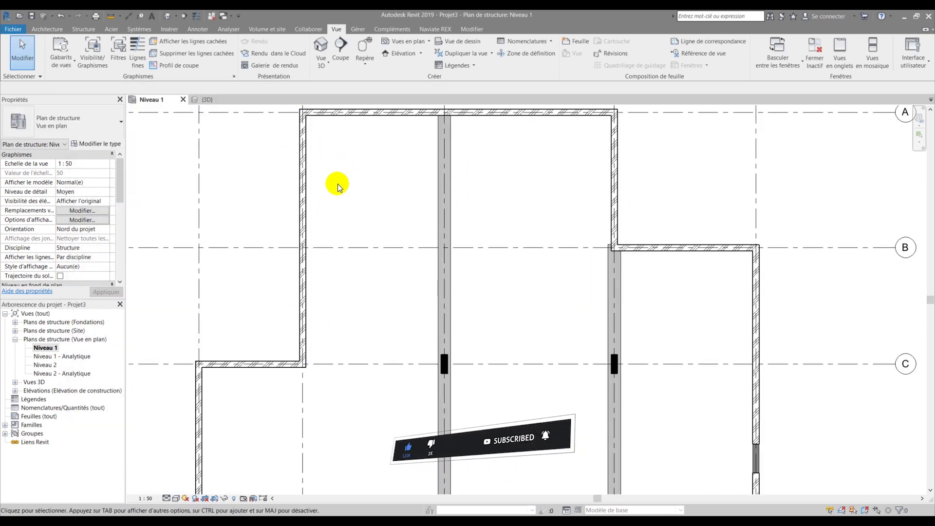
scroll(327, 195, down, 3)
scroll(592, 387, up, 4)
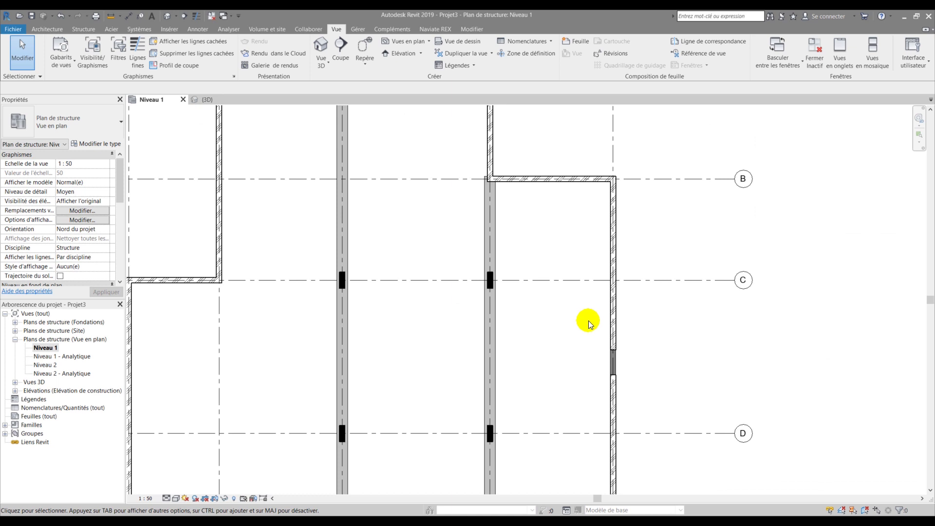
key(w)
key(a)
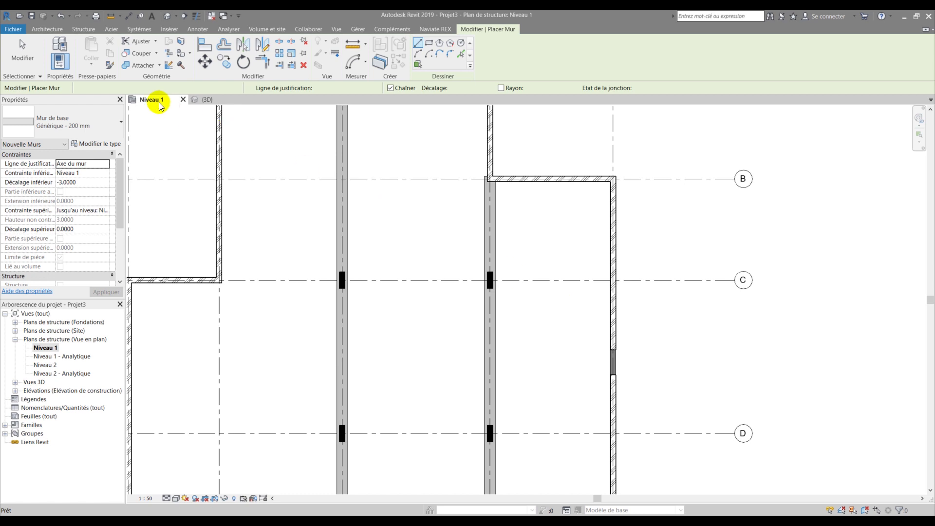
key(Escape)
key(Escape)
Draw a Générique - 200 mm structural wall along grid 2 from the grid E wall to grid D
click(77, 29)
click(71, 46)
scroll(326, 273, down, 2)
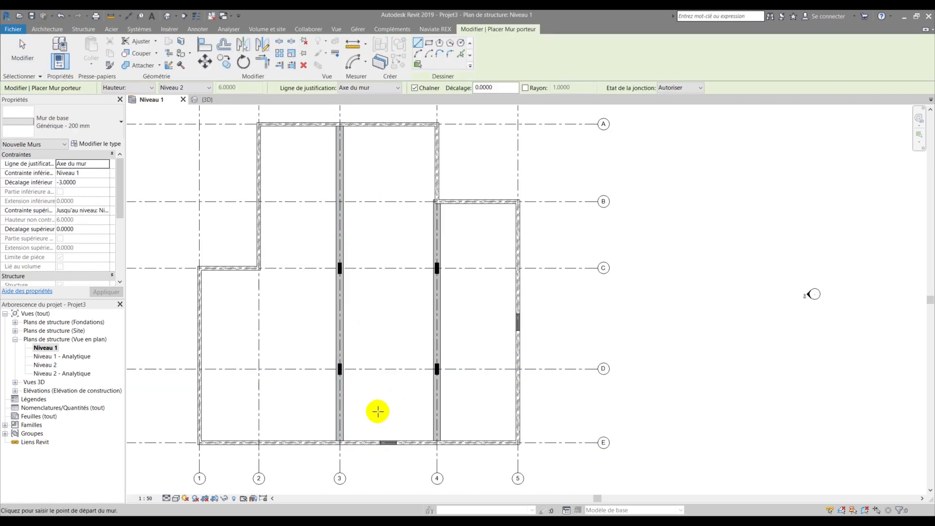
scroll(255, 433, up, 1)
click(258, 443)
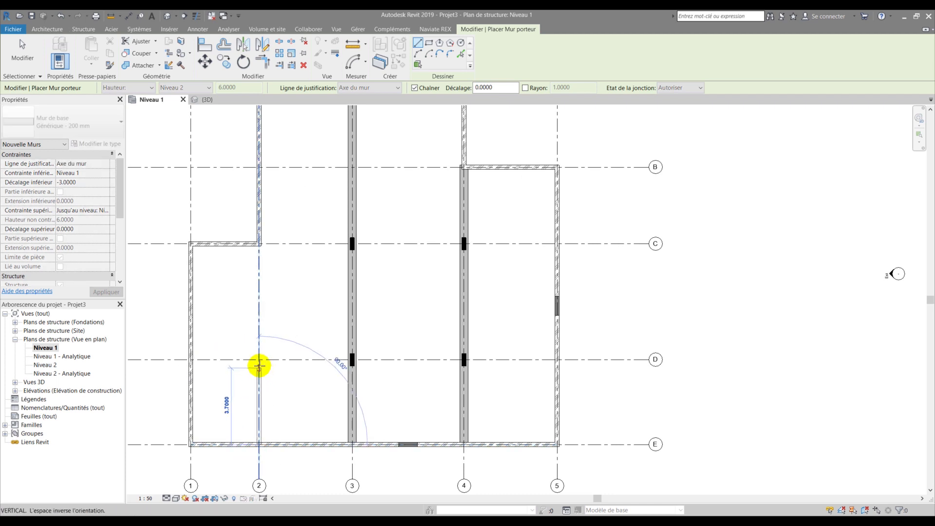
click(259, 360)
Continue the wall chain with two oblique segments from grid intersection D-2 outwards and back to the wall corner at C-2
click(262, 277)
click(255, 242)
key(Escape)
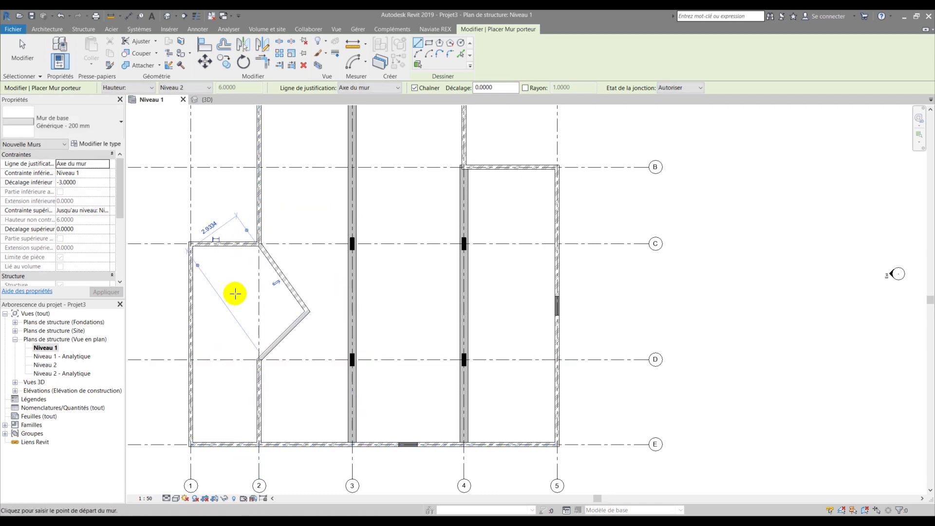
key(Escape)
Delete the two oblique walls between grids C and D
scroll(271, 361, up, 2)
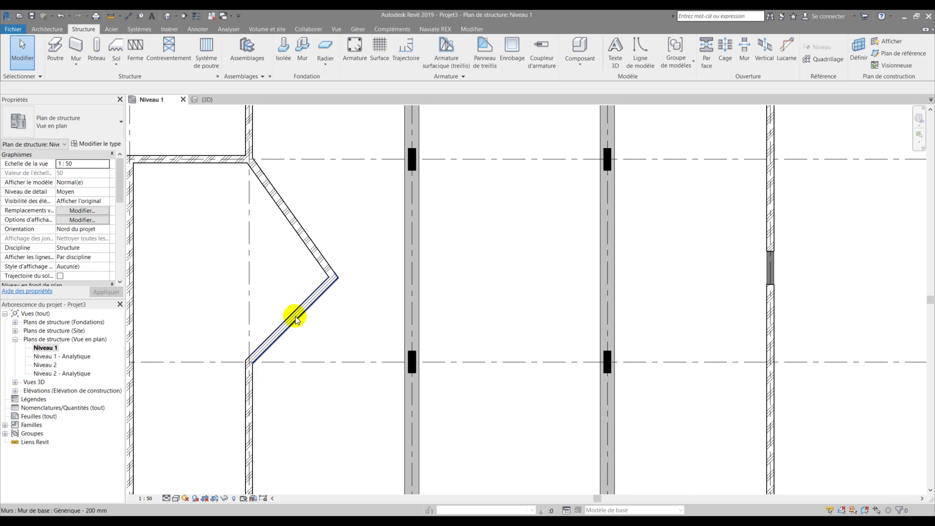
scroll(300, 301, down, 2)
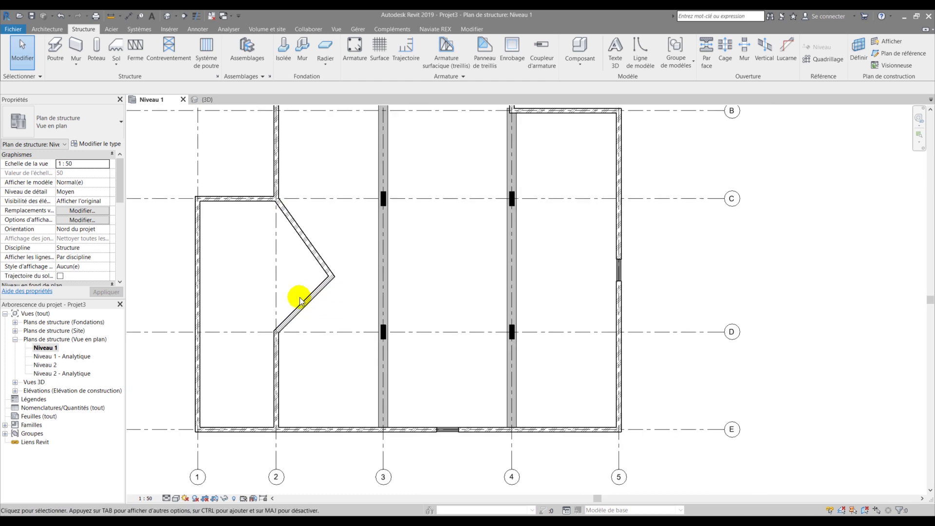
scroll(308, 297, up, 1)
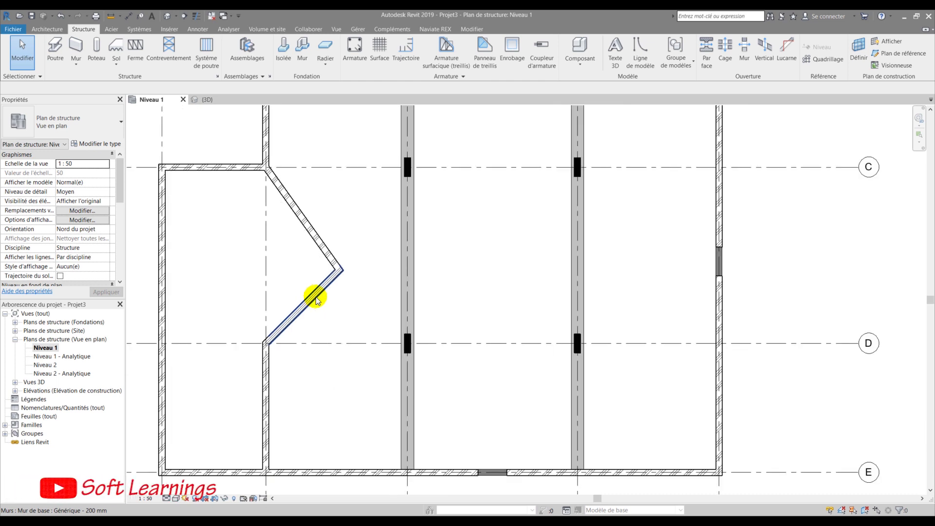
key(Tab)
click(308, 238)
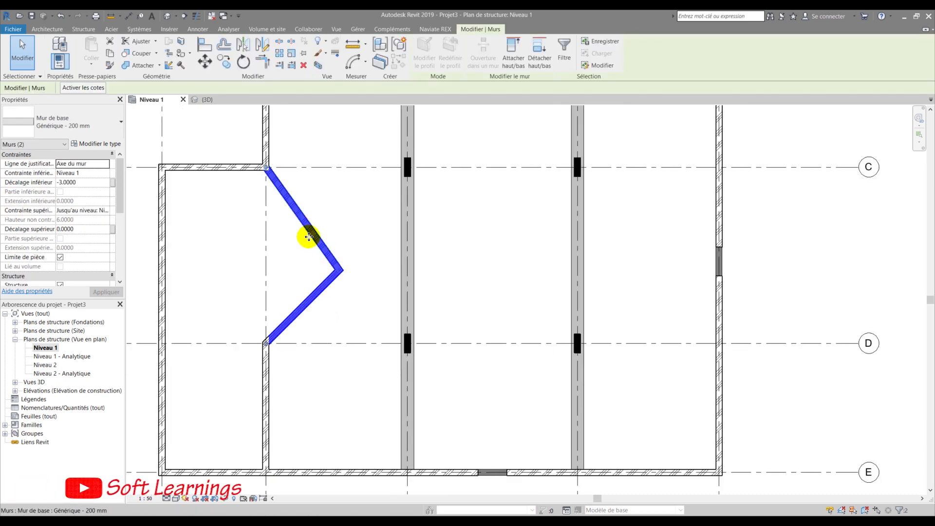
key(Delete)
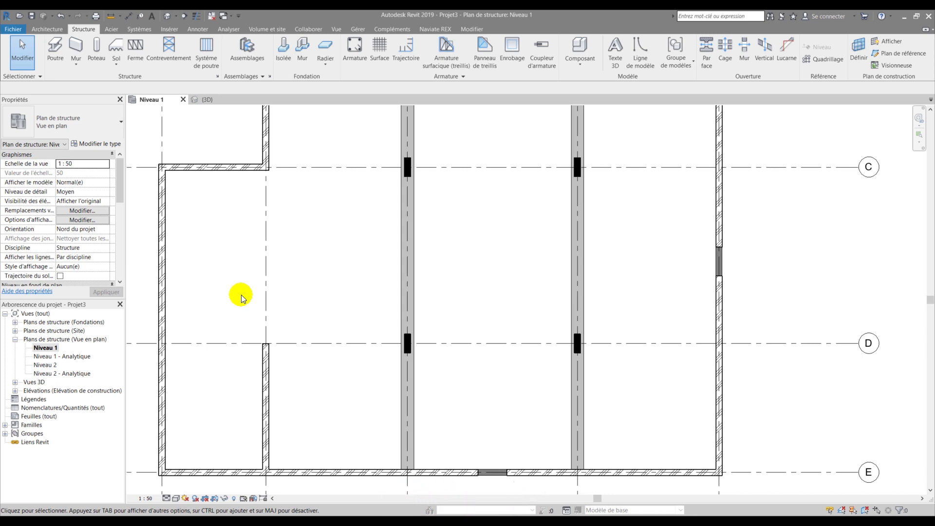
Place an M_Porte-Ouverture 0915 x 2134mm door in the grid 1 wall between grids C and D, about 3.10 m from the grid C wall
middle_drag(334, 291, 381, 326)
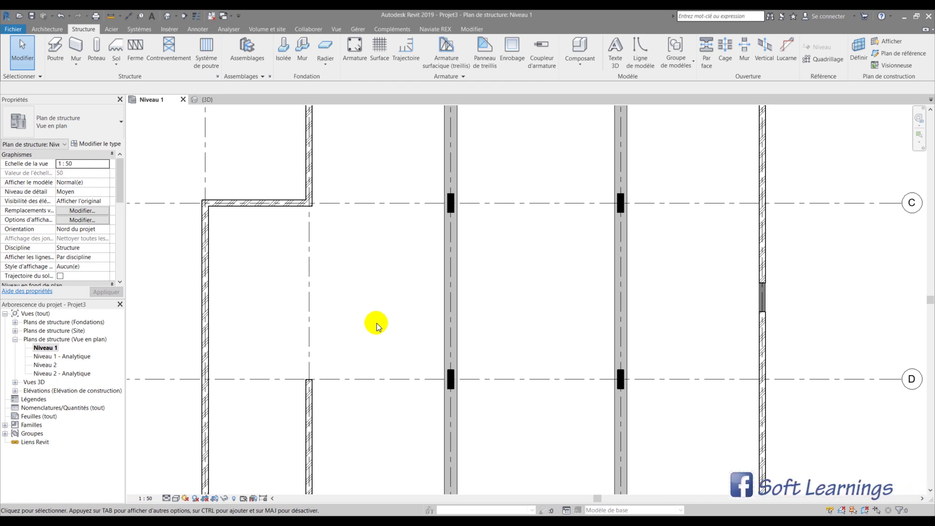
key(d)
key(r)
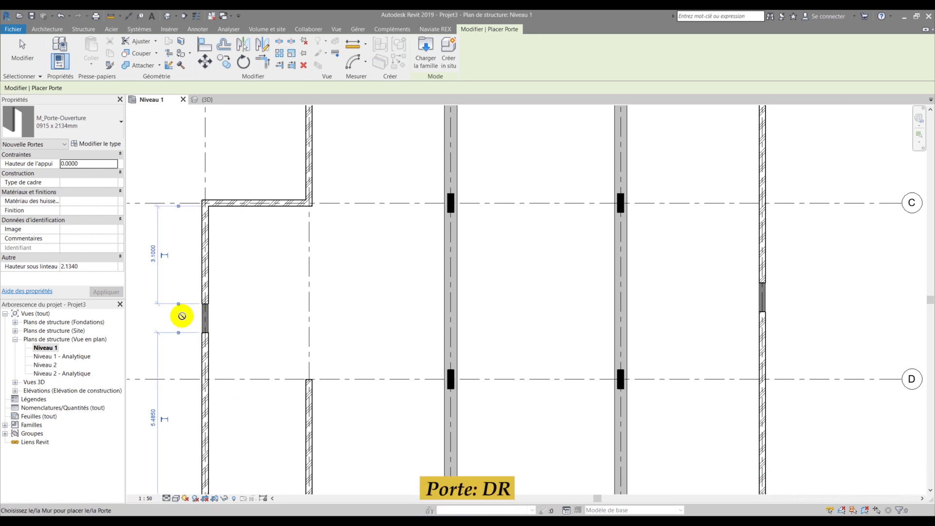
middle_drag(185, 319, 376, 296)
scroll(409, 293, up, 2)
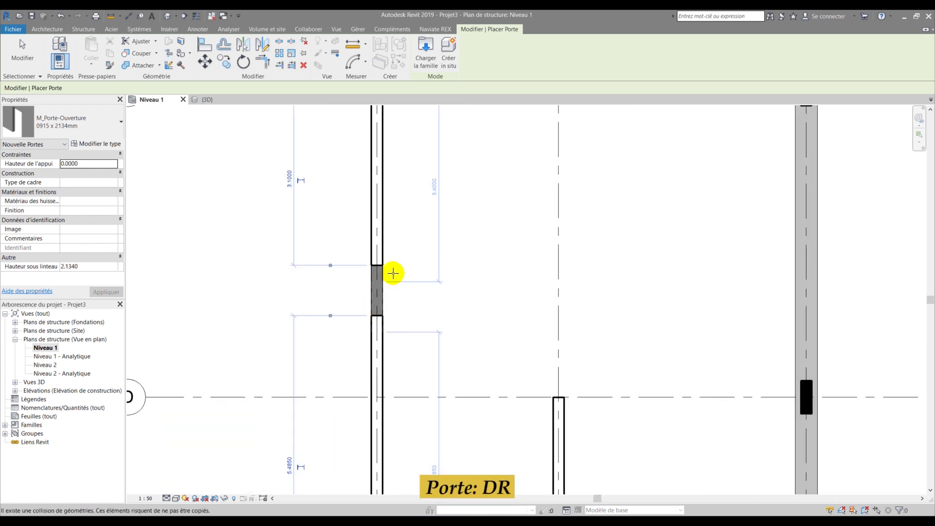
scroll(376, 301, down, 2)
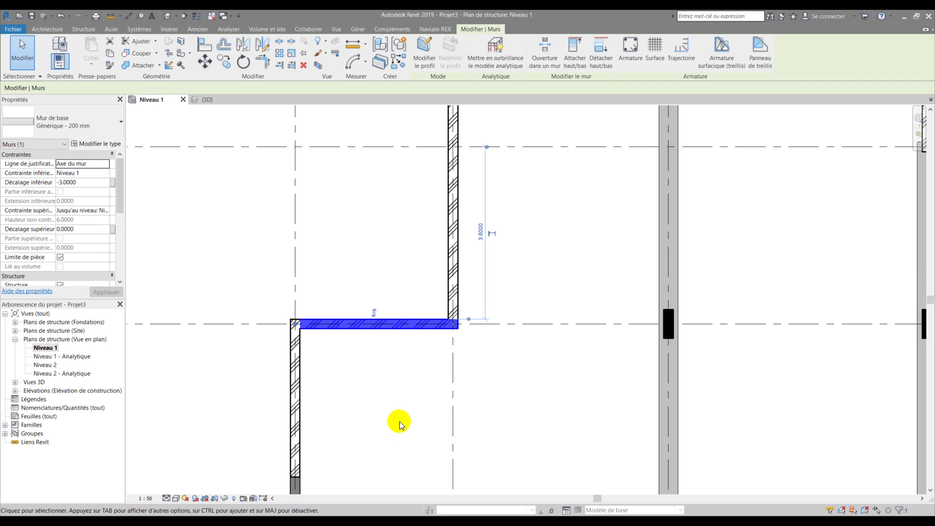
Open the by-element view graphics overrides for the grid C wall between grids 1 and 2, collapsing the surface pattern settings
click(400, 423)
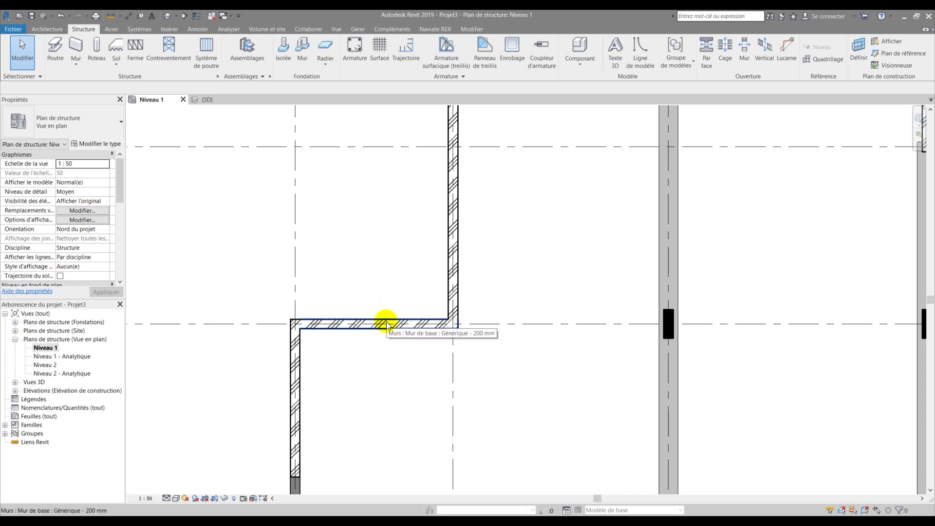
scroll(387, 342, down, 1)
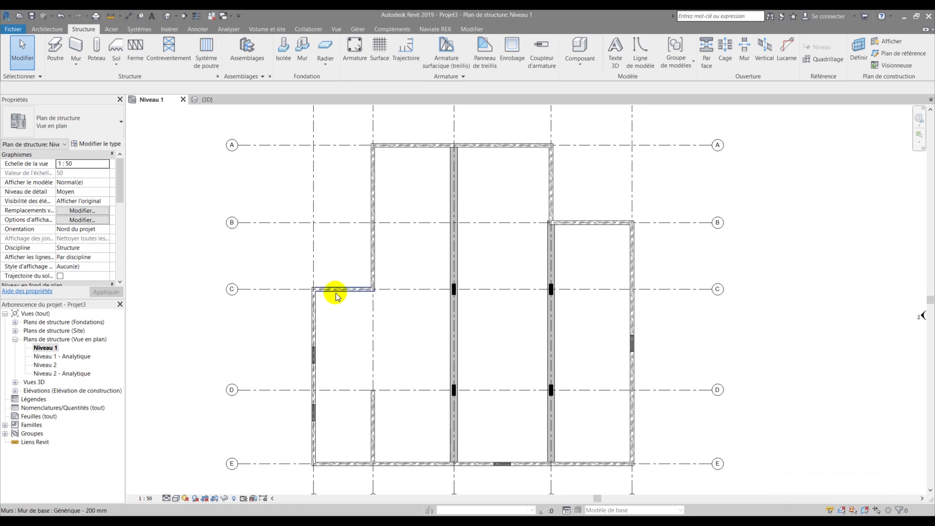
scroll(331, 279, up, 3)
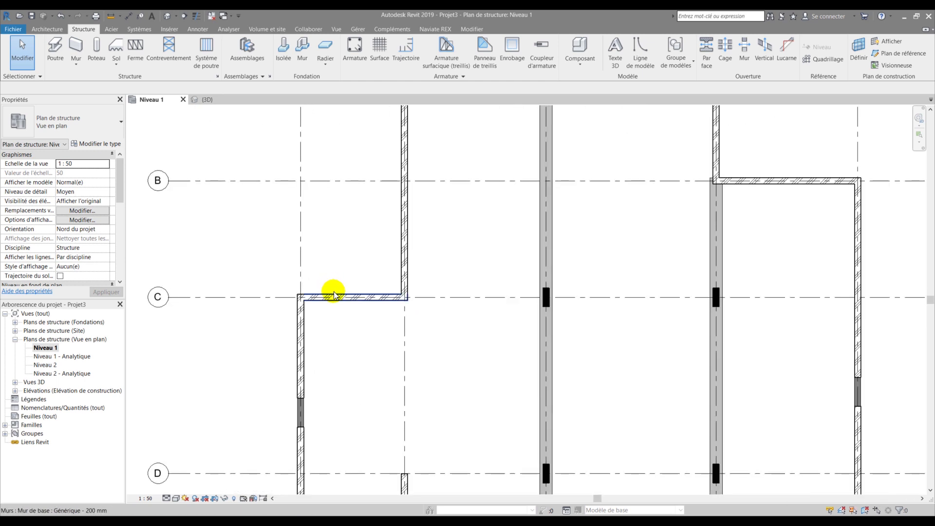
click(334, 295)
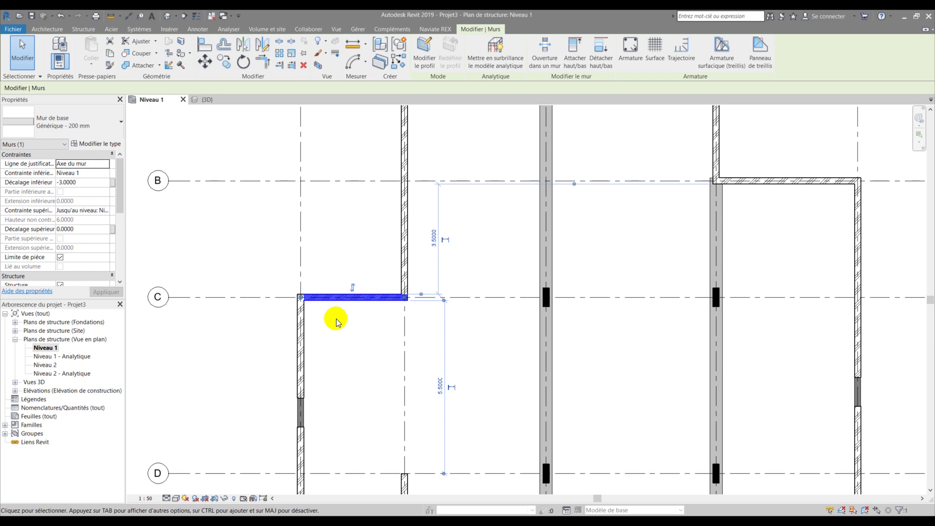
scroll(341, 298, up, 1)
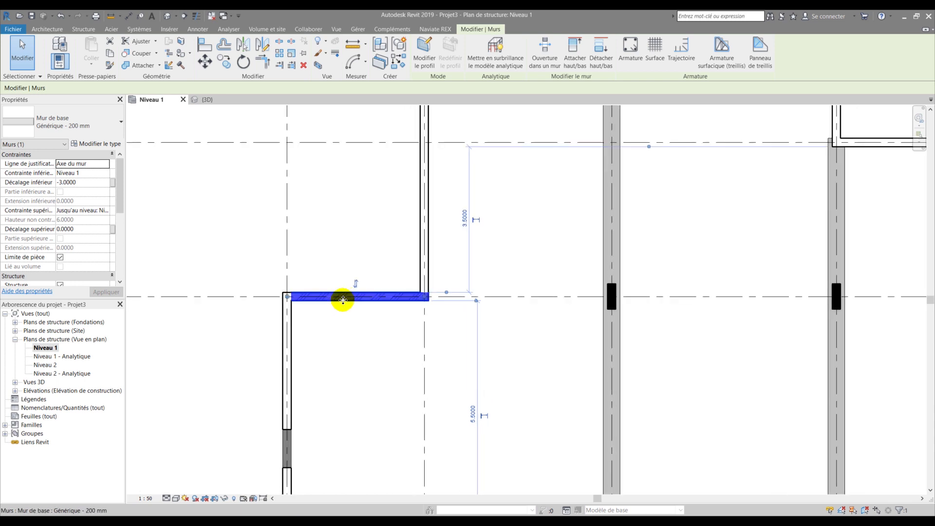
right_click(343, 296)
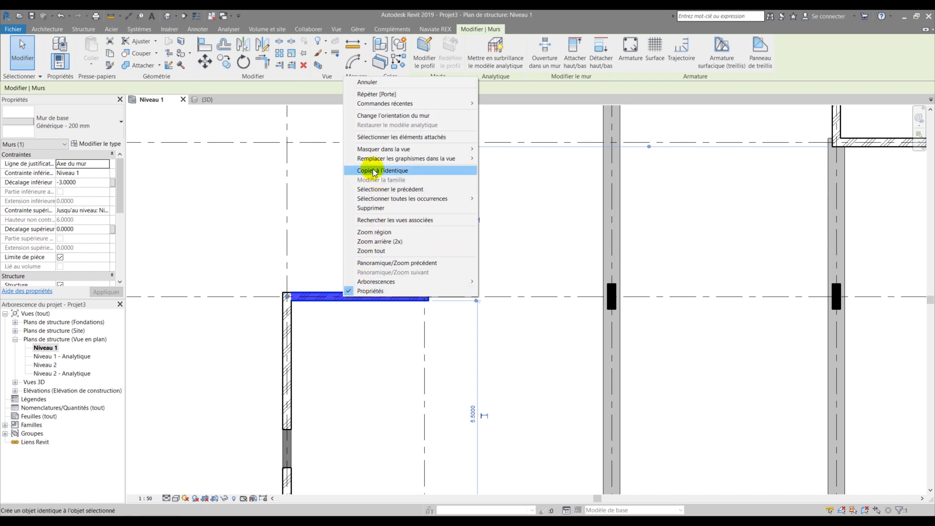
mouse_move(376, 163)
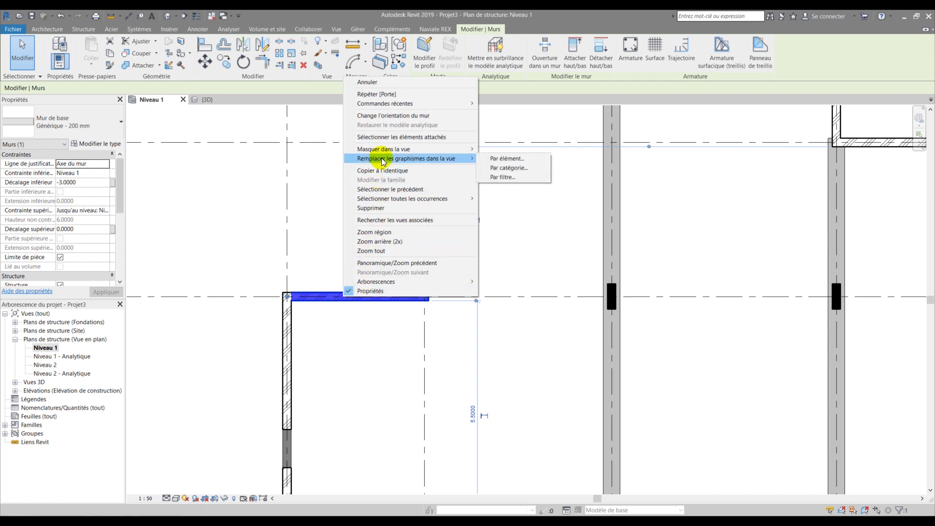
click(500, 159)
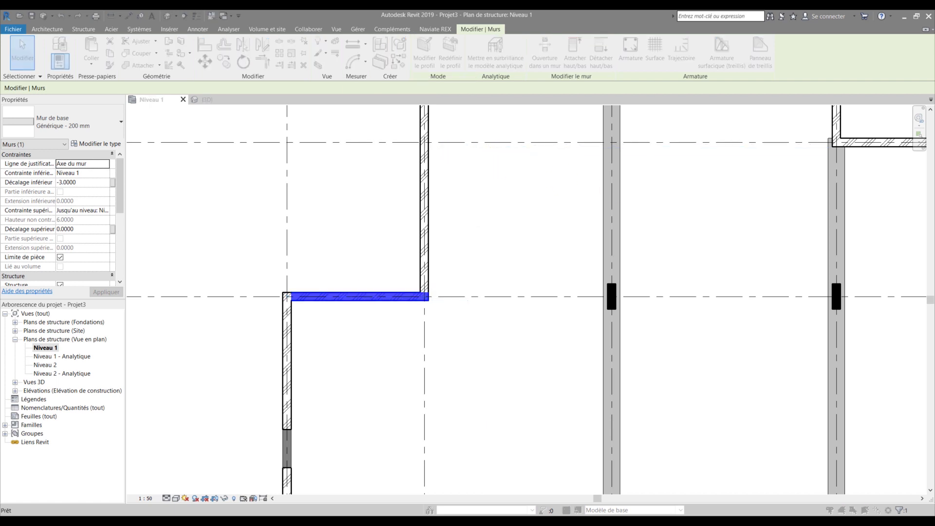
drag(897, 84, 343, 158)
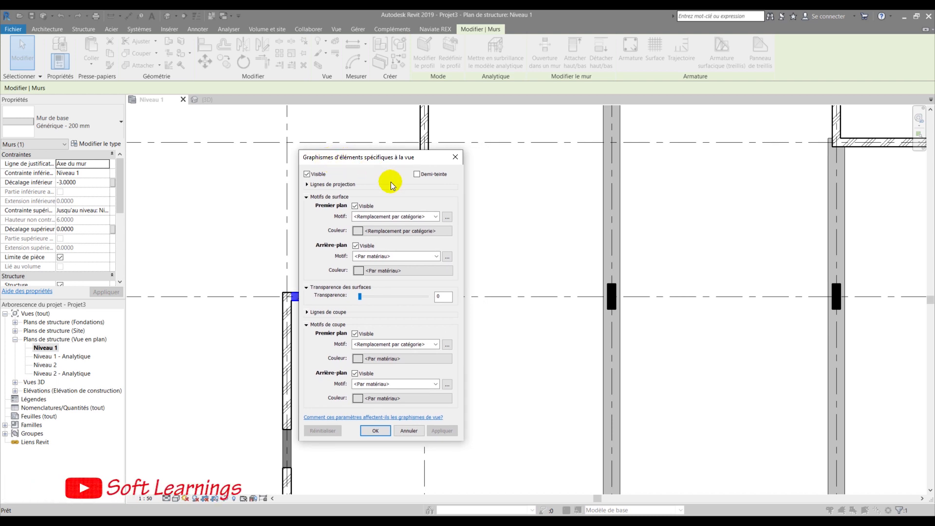
click(306, 197)
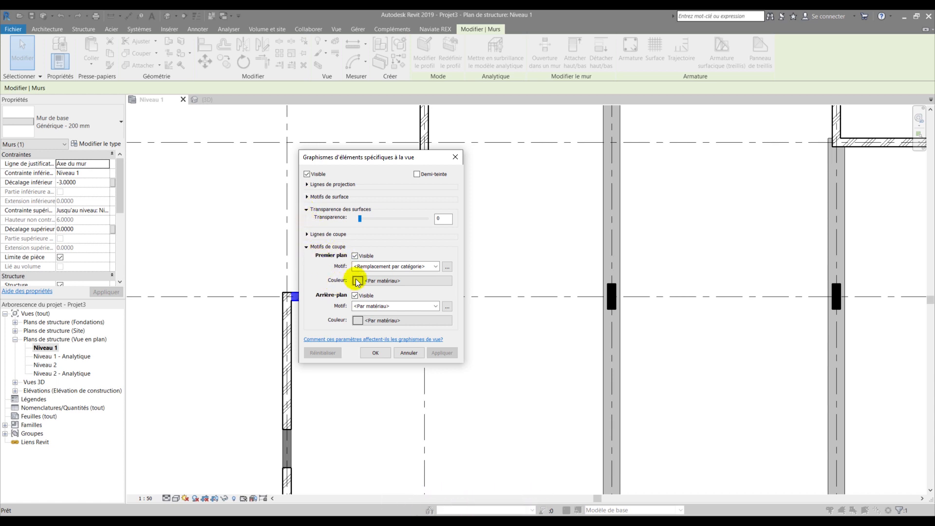
drag(367, 162, 575, 158)
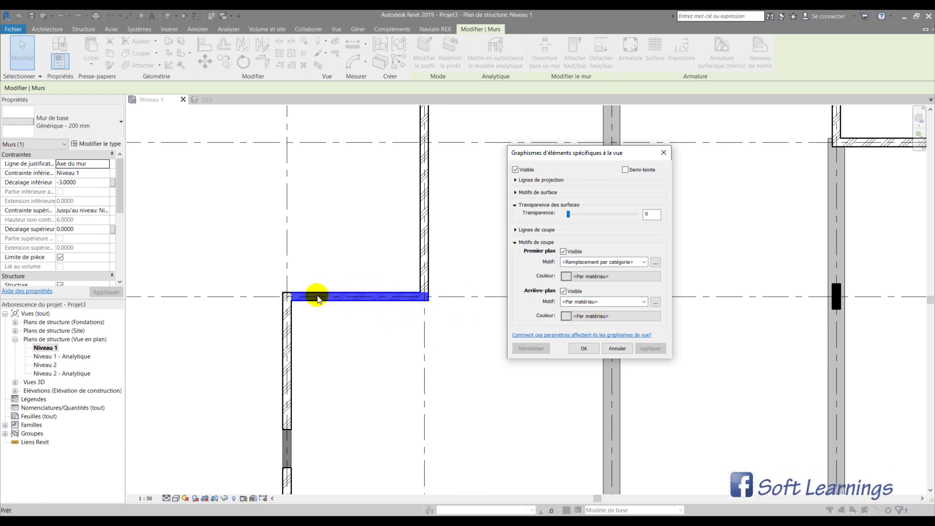
Override the grid C wall's cut-pattern background with a Remplissage fill in orange RVB 255-128-000 and apply it
click(587, 302)
click(607, 320)
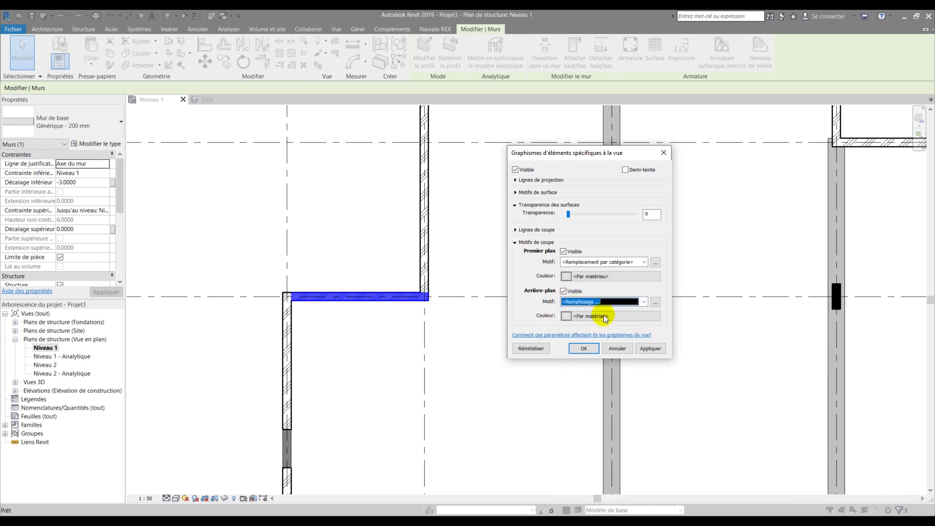
click(602, 315)
click(506, 219)
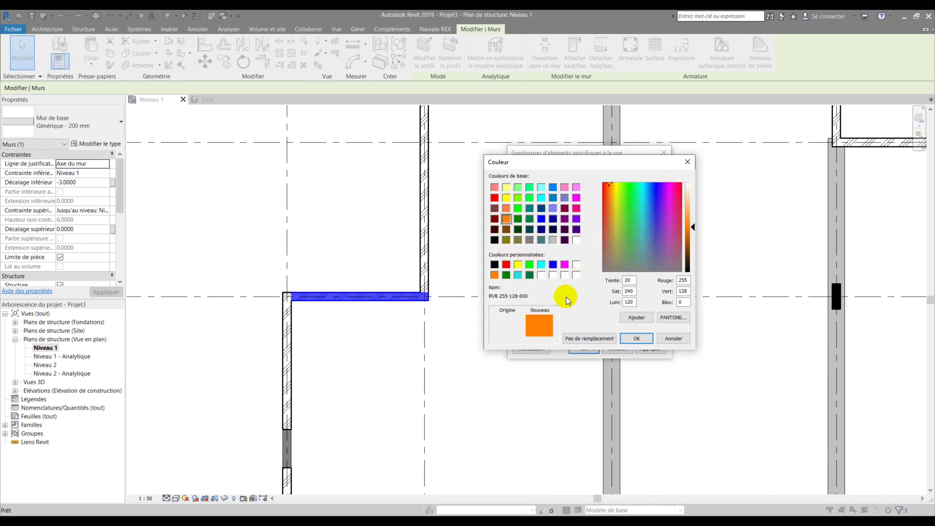
click(636, 339)
click(650, 349)
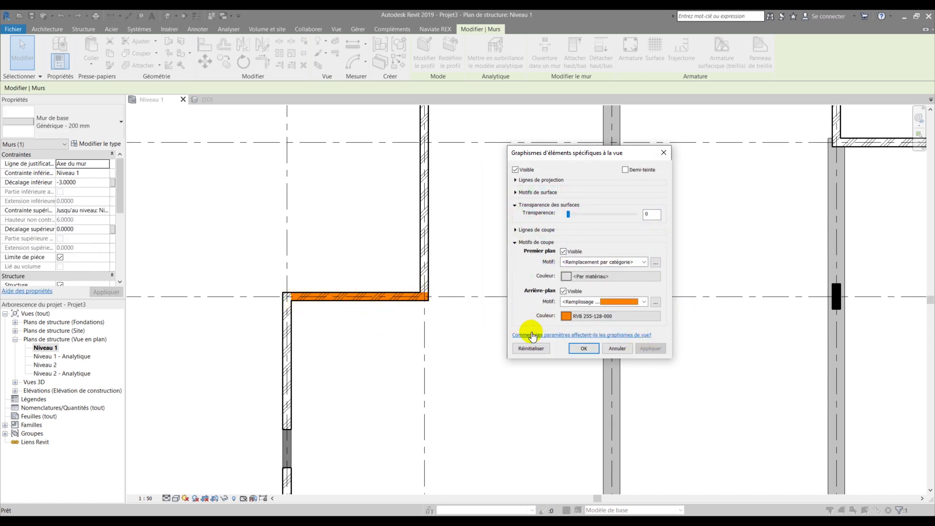
click(584, 349)
click(396, 341)
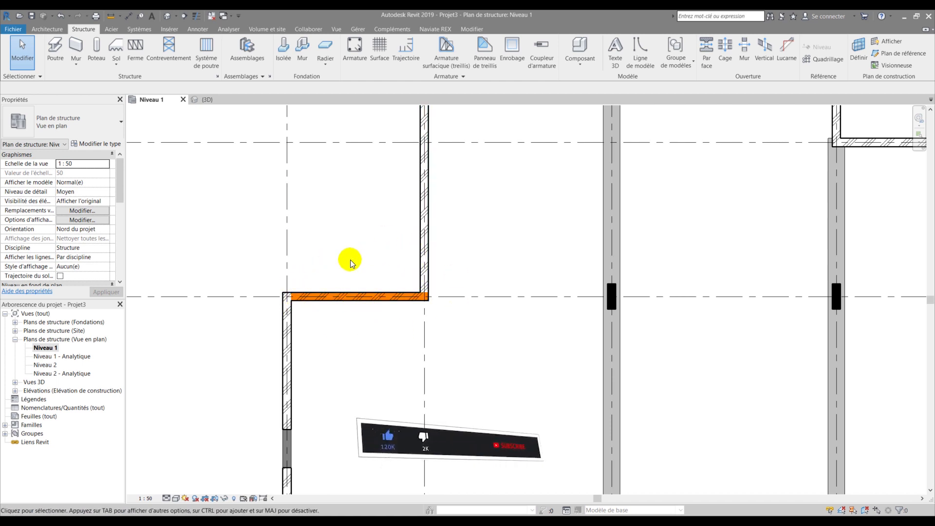
scroll(351, 273, down, 3)
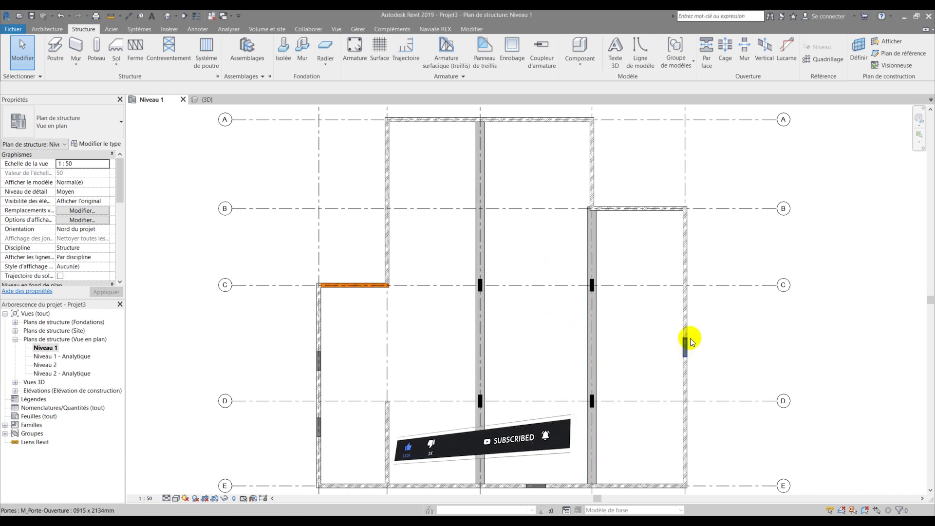
scroll(686, 340, up, 2)
scroll(668, 351, down, 1)
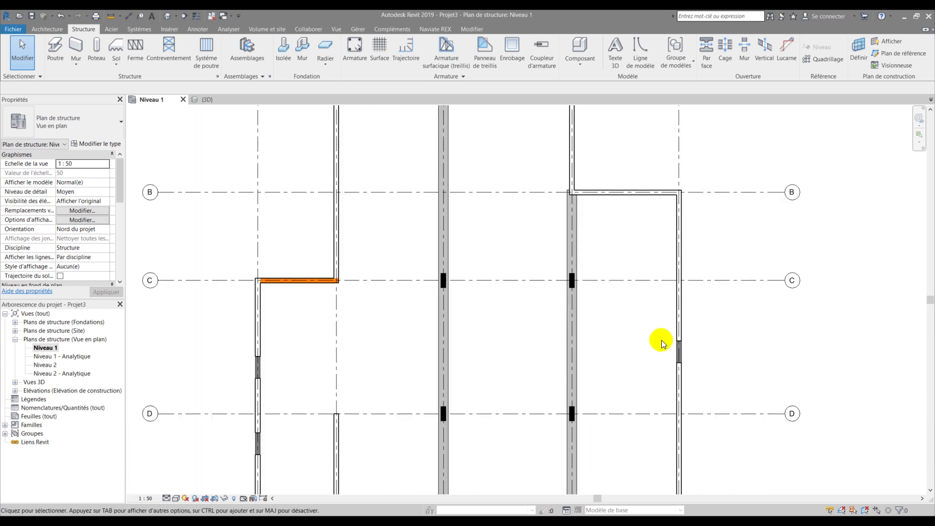